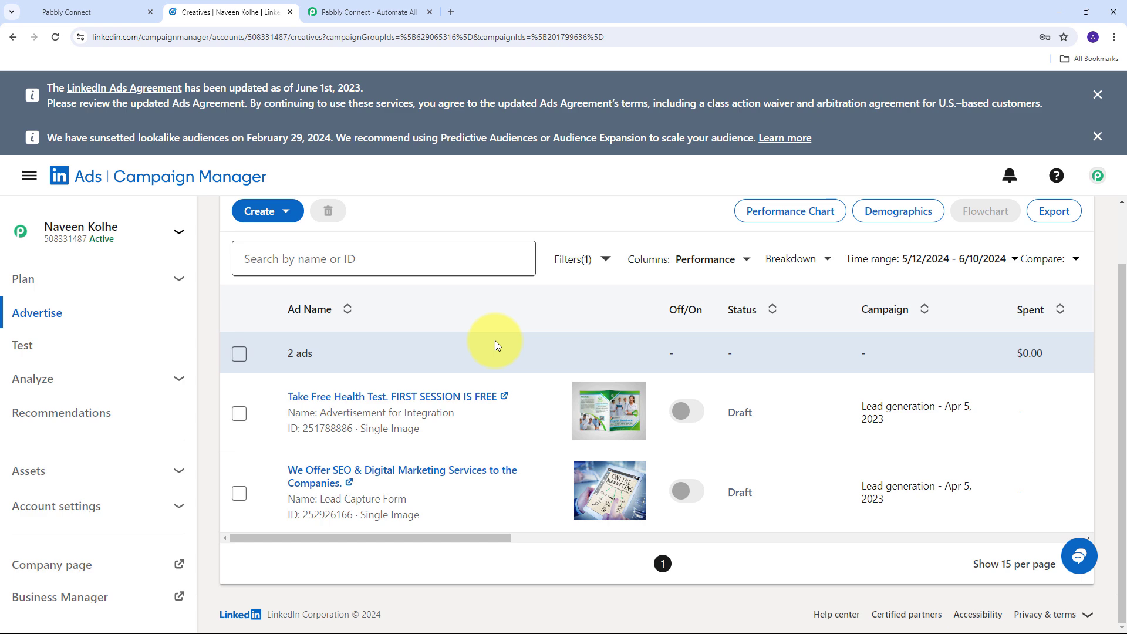
left_click(76, 12)
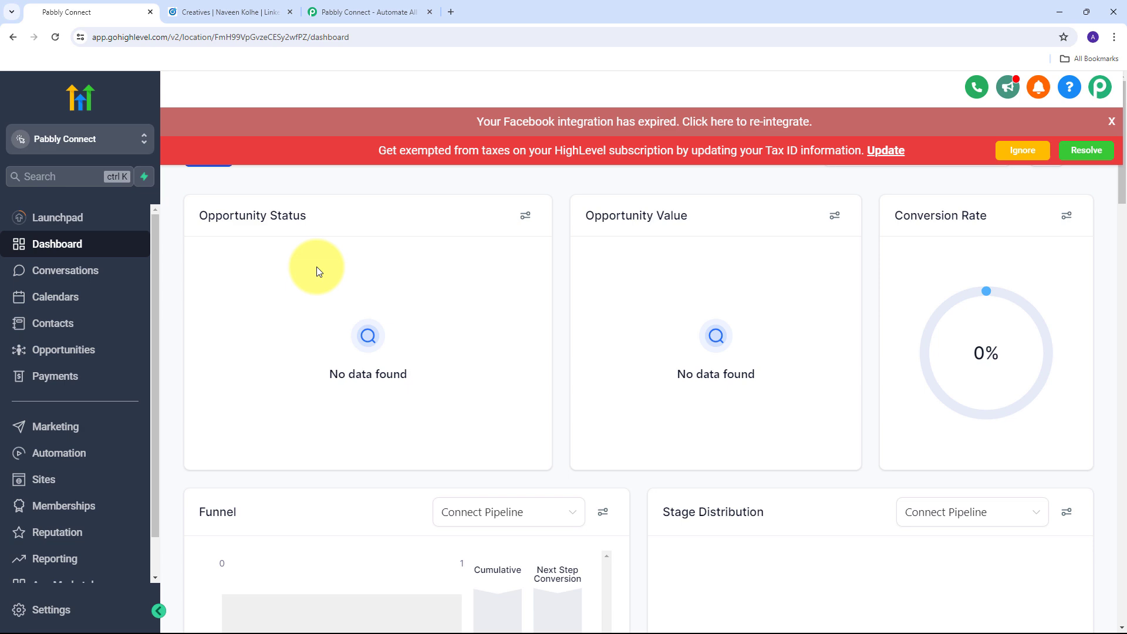
left_click(346, 7)
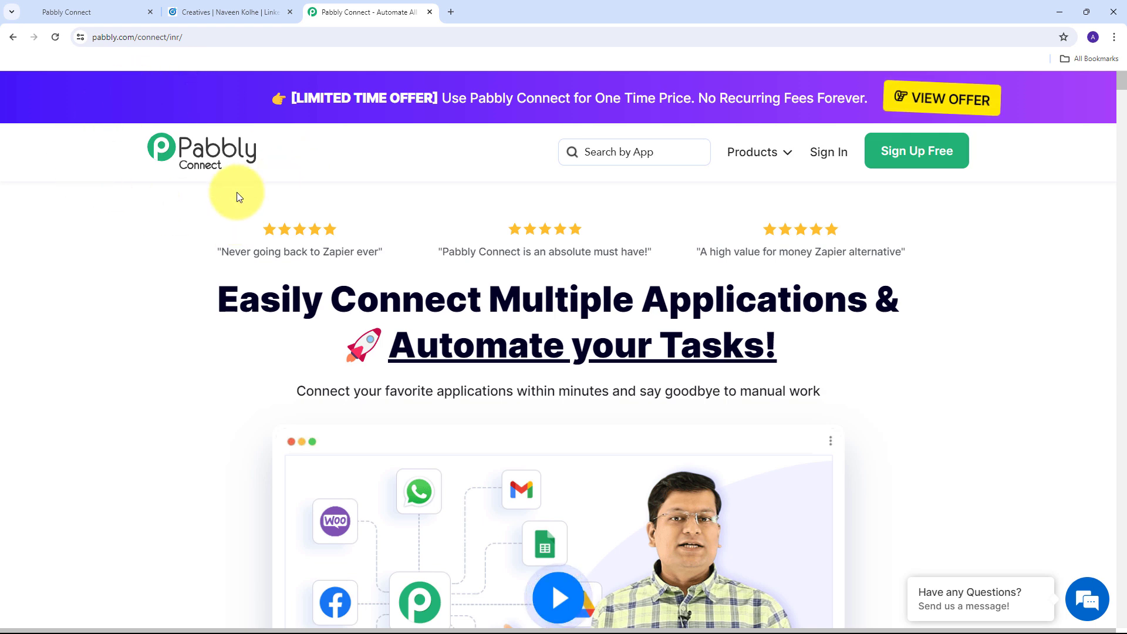
left_click(233, 7)
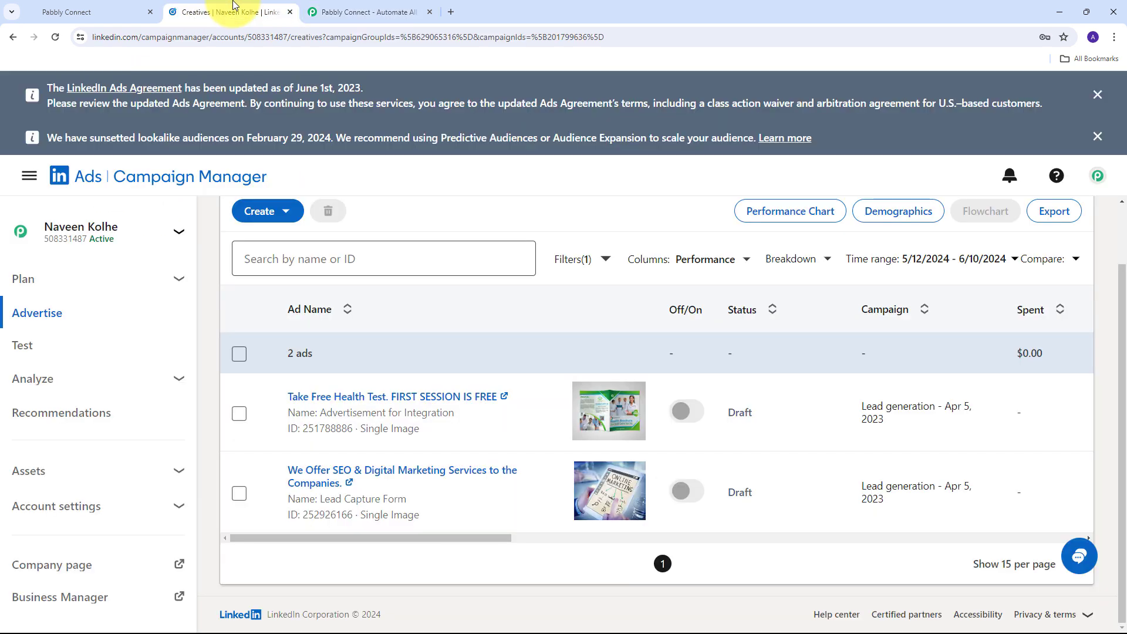
left_click(94, 12)
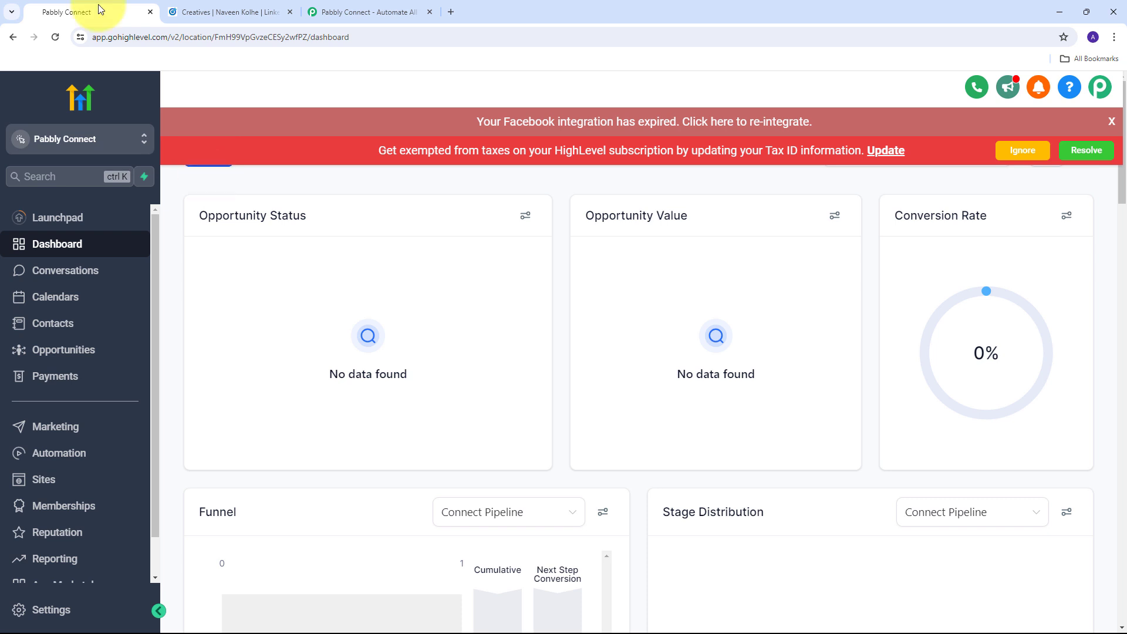
- Switch to the Pabbly Connect website, sign in to the Pabbly account and open the Pabbly Connect application
left_click(364, 12)
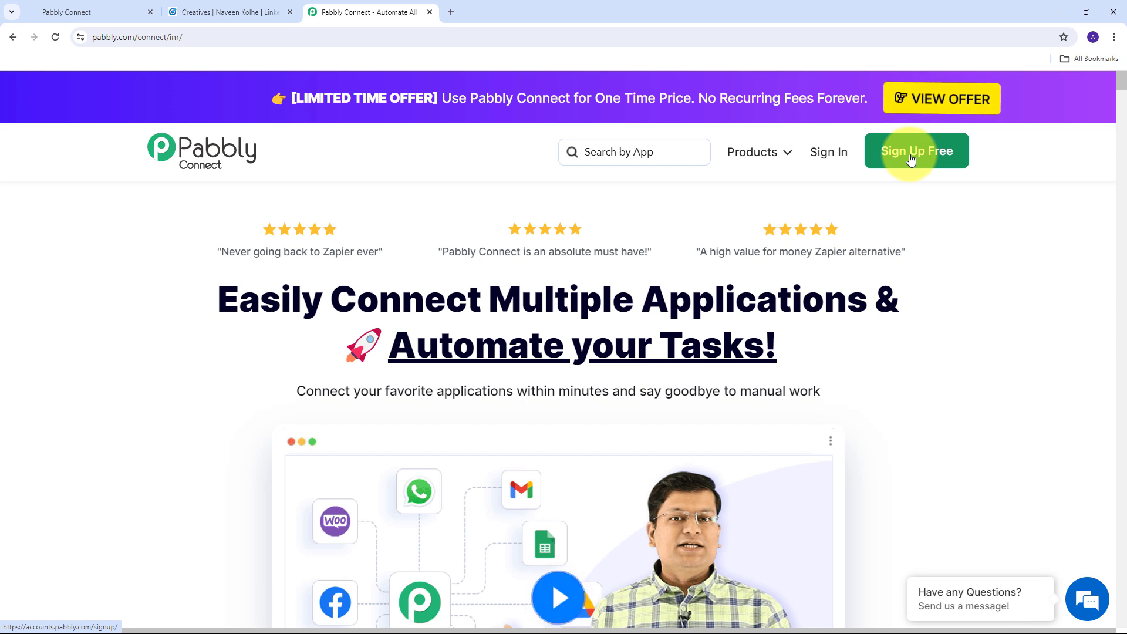
left_click(839, 157)
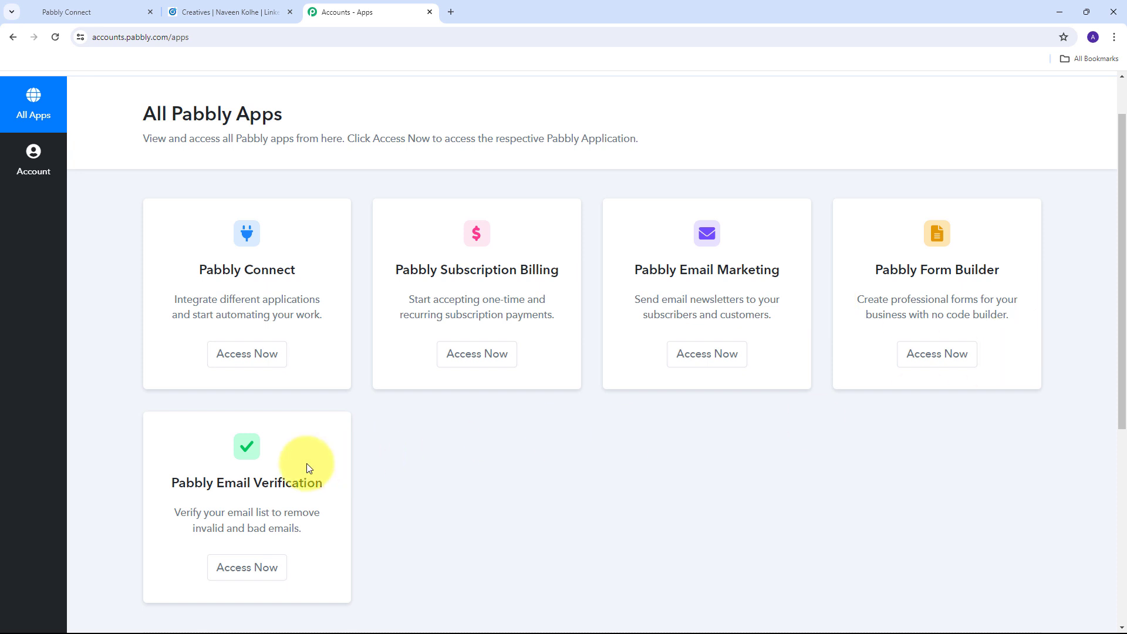
left_click_drag(199, 269, 315, 274)
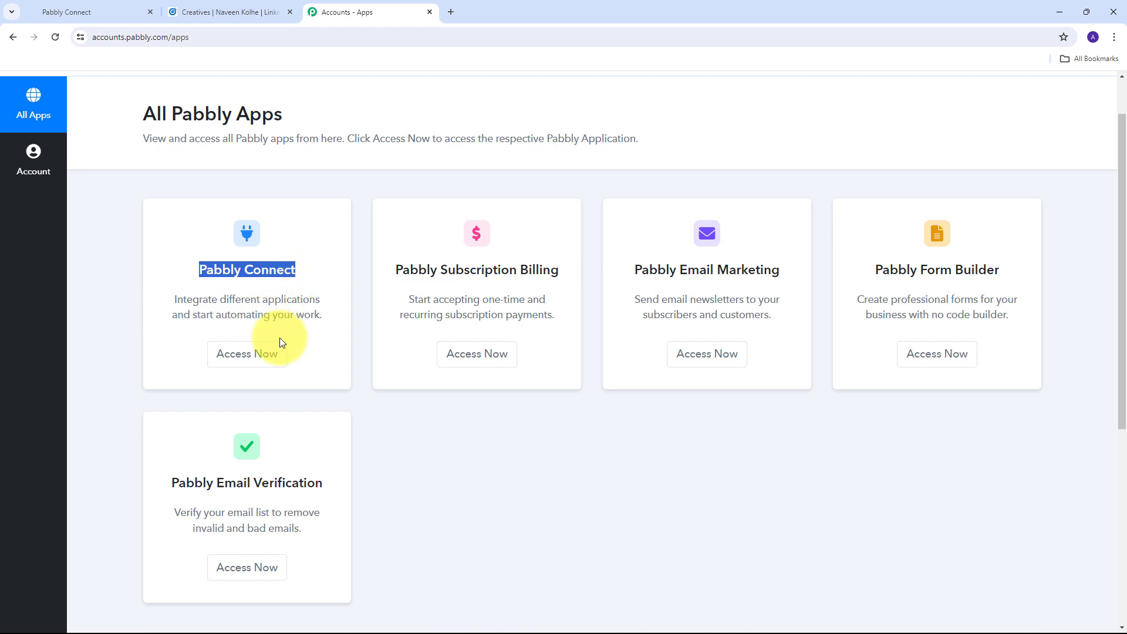
left_click(246, 358)
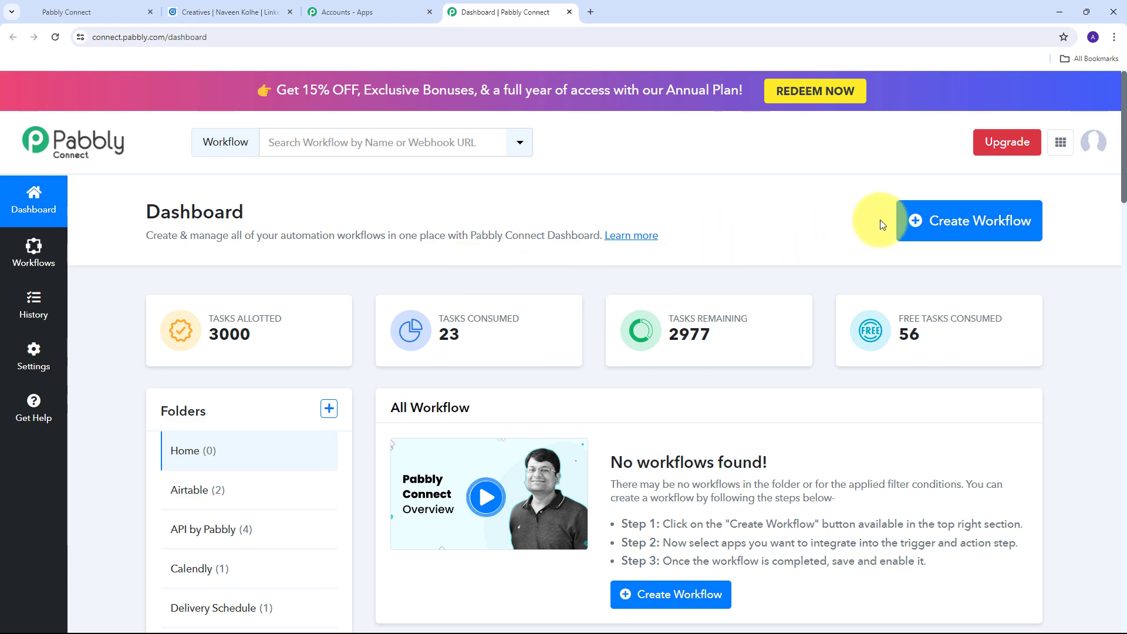
- Create a workflow named "Create GoHighLevel Contact from Linkedin Lead Ads Lead" in the GoHighLevel folder
left_click(910, 212)
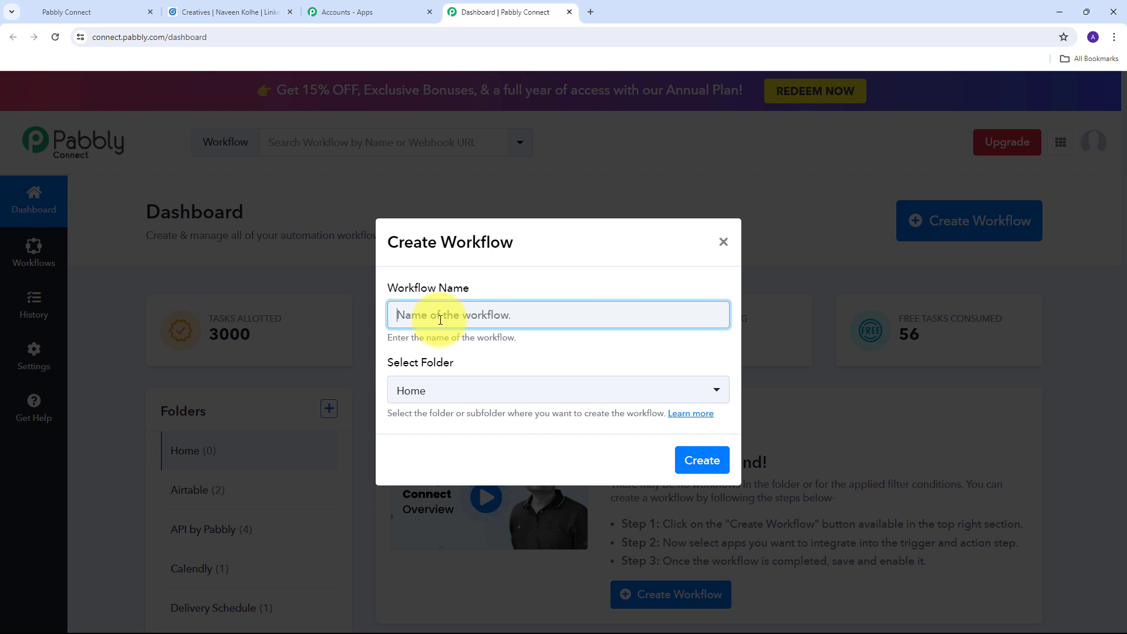
type("Create GoHighLevel Contact from Linkedin Lead Ads Lead")
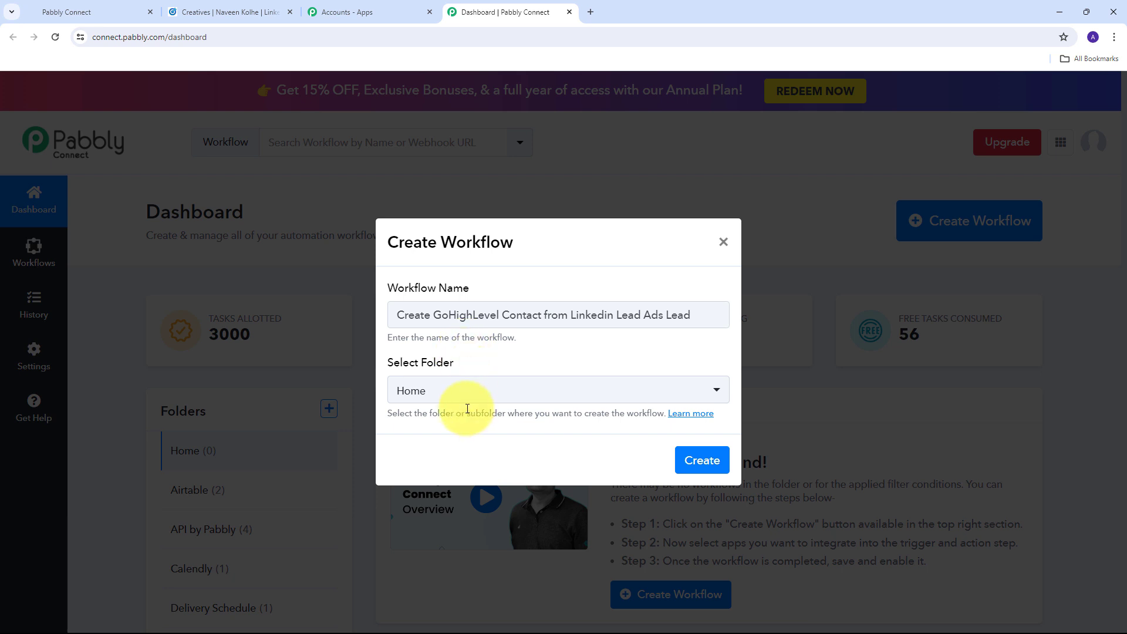
left_click(469, 383)
scroll(511, 270, "down", 5)
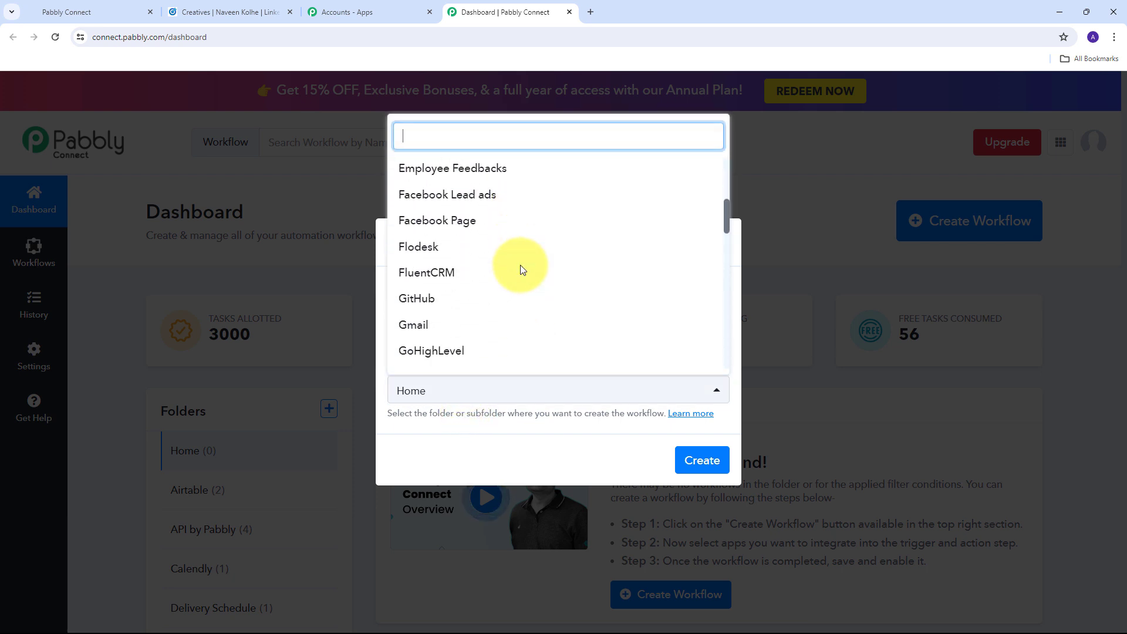
scroll(510, 267, "down", 1)
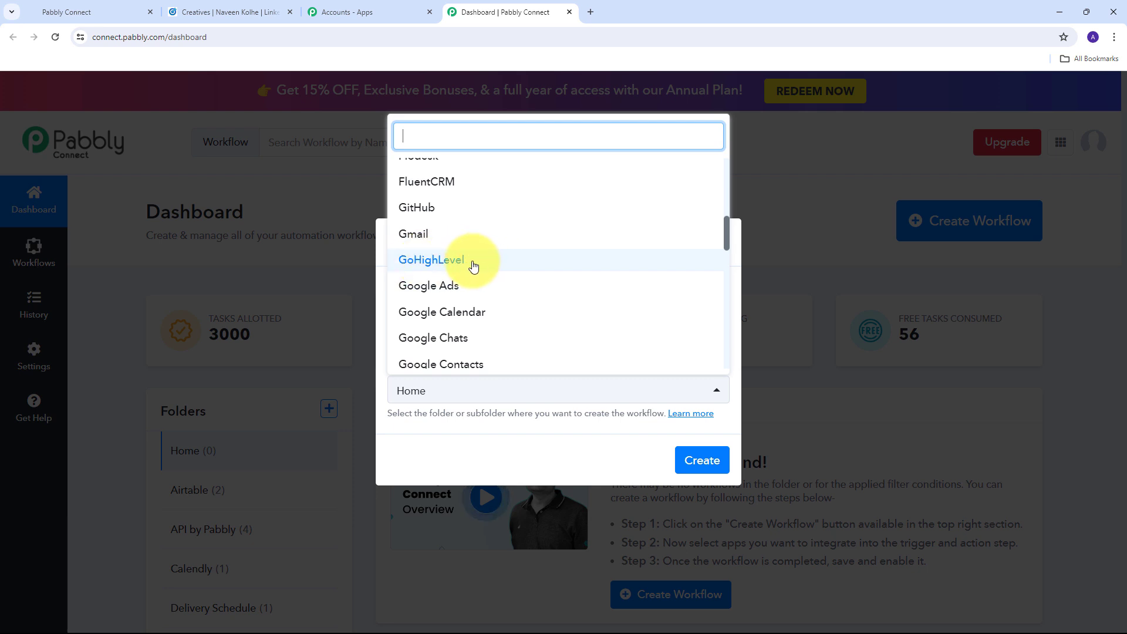
left_click(470, 267)
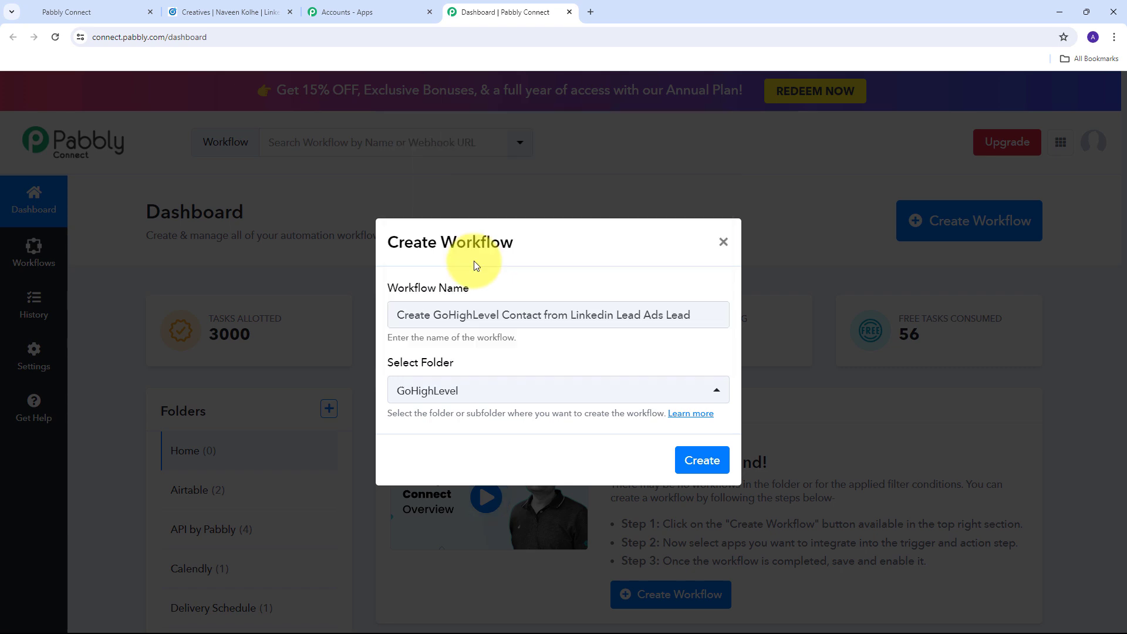
left_click(676, 466)
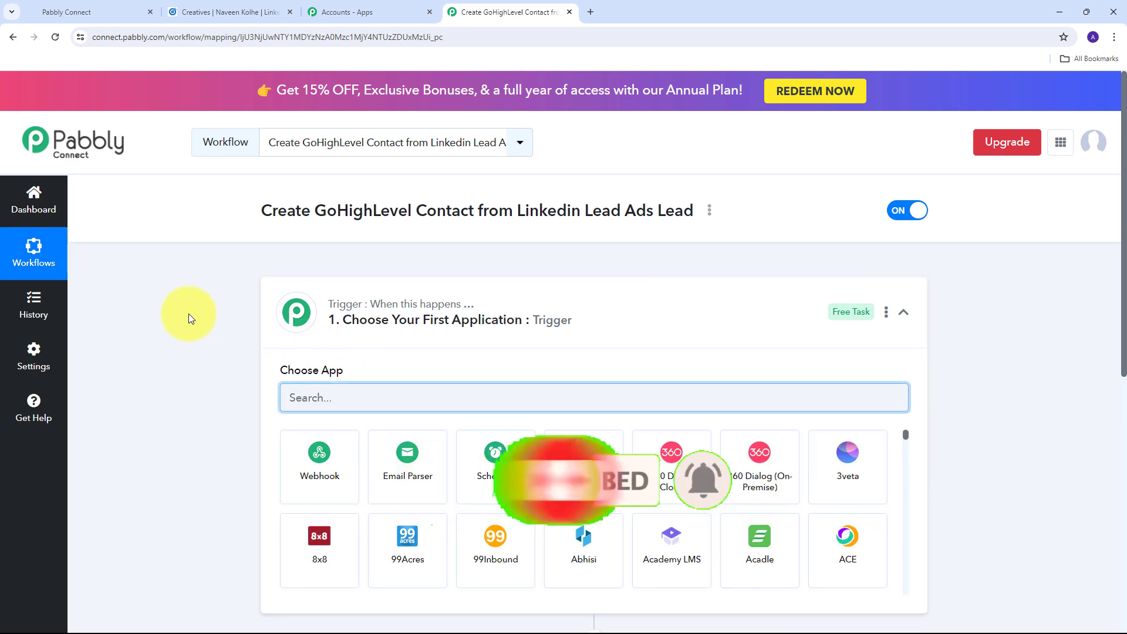
- Set the workflow's trigger to LinkedIn Lead Gen Forms with the event New Lead Gen Form Response
scroll(189, 315, "down", 2)
scroll(189, 318, "down", 1)
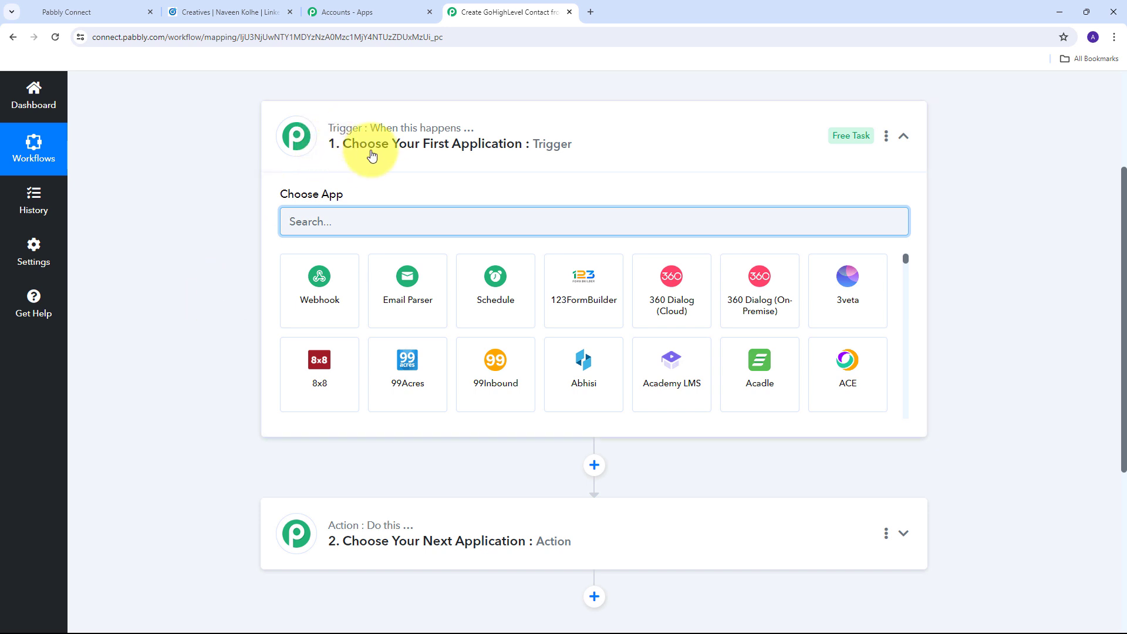
mouse_move(385, 531)
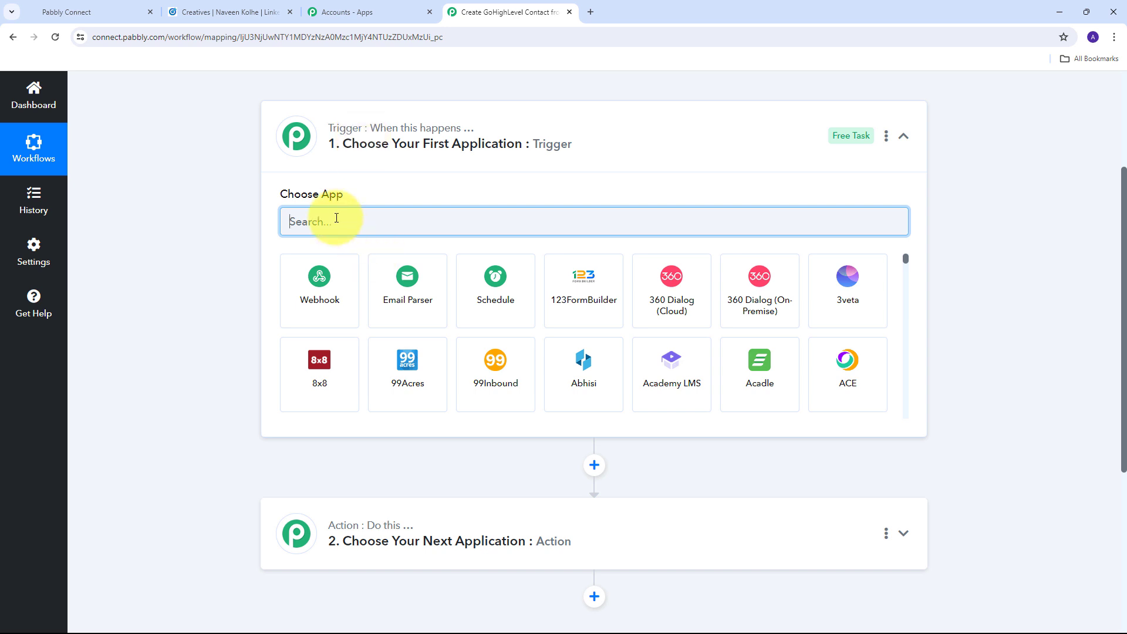
type("Linkedin")
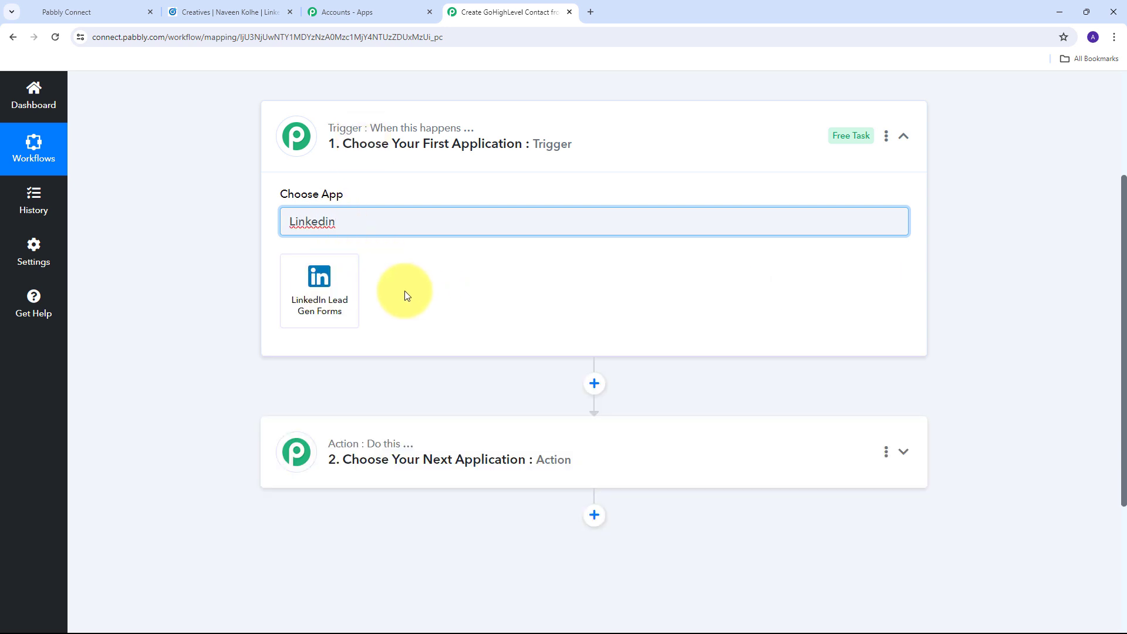
left_click(321, 291)
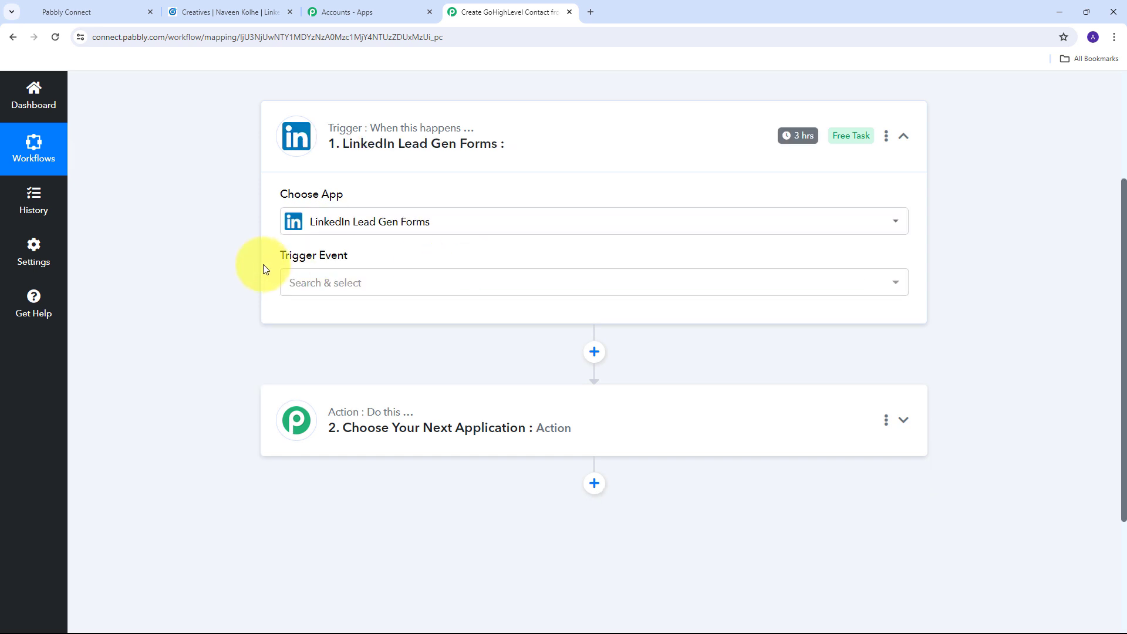
left_click(371, 286)
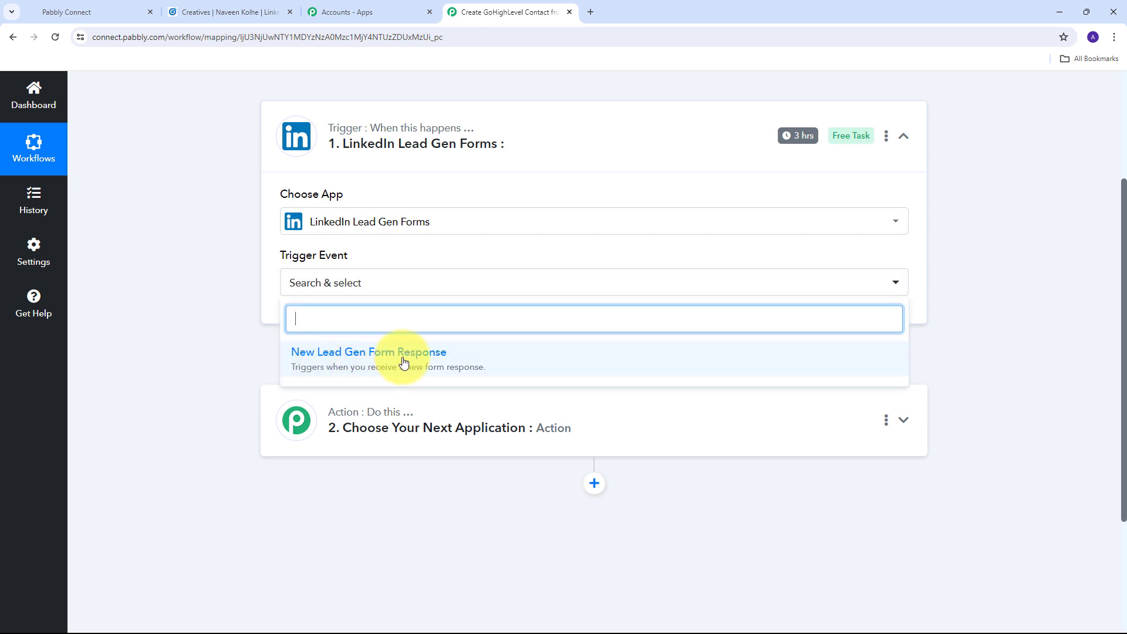
left_click(354, 365)
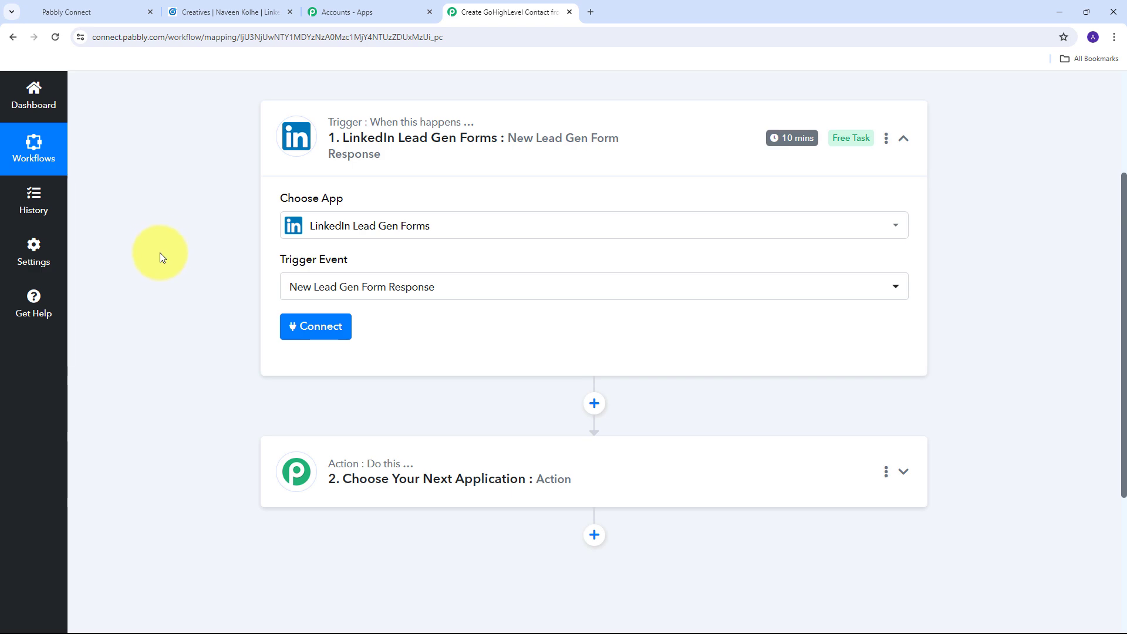
- Connect the trigger to LinkedIn Lead Gen Forms through a new connection named "LinkedIn Lead Gen Forms #5"
left_click(312, 330)
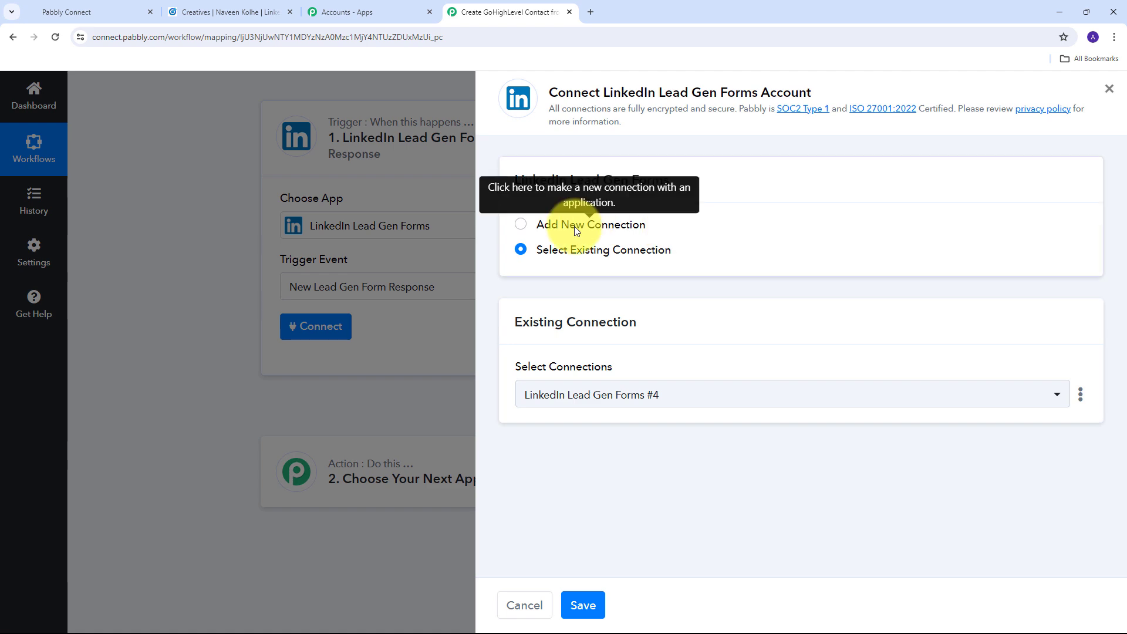
left_click(574, 227)
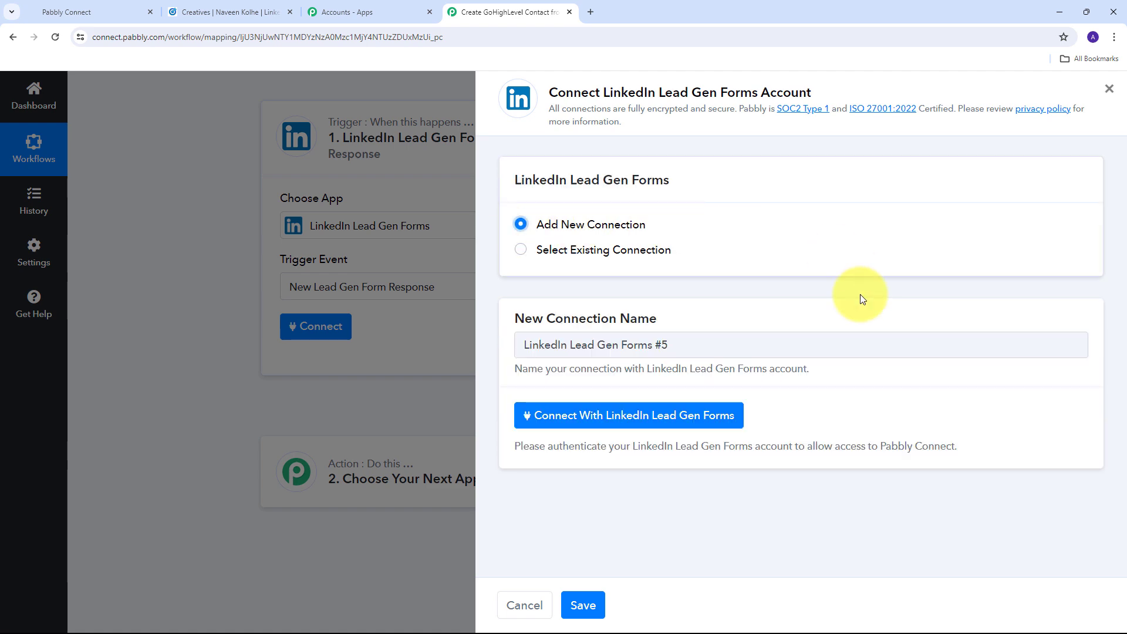
left_click(605, 418)
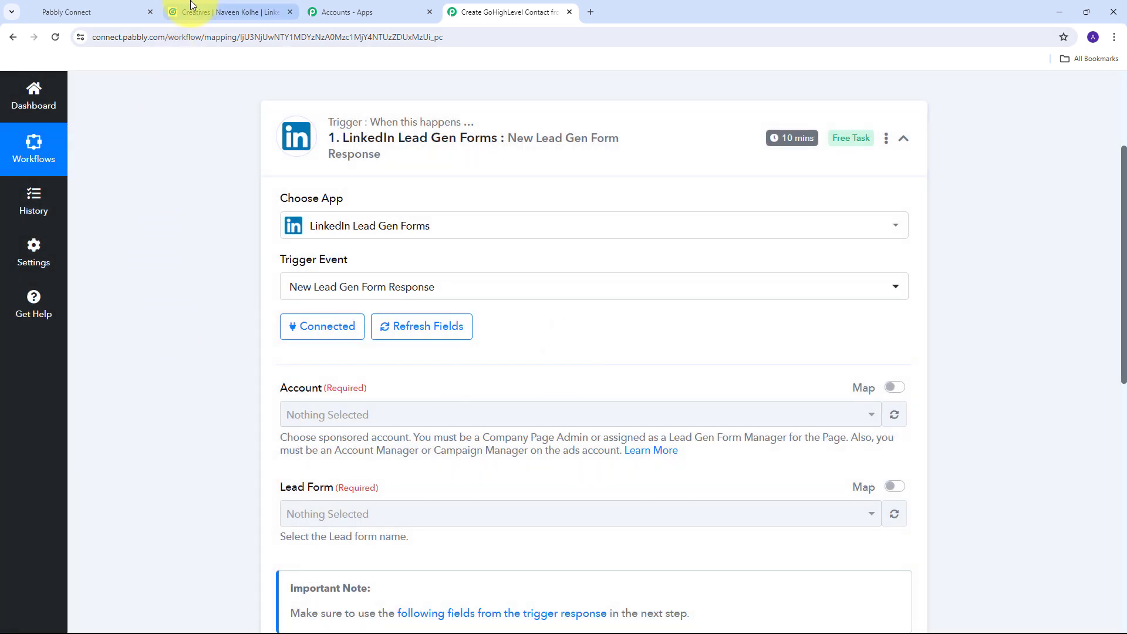
- Check the ad account in LinkedIn Campaign Manager and select that same account as the trigger's sponsored account
left_click(226, 11)
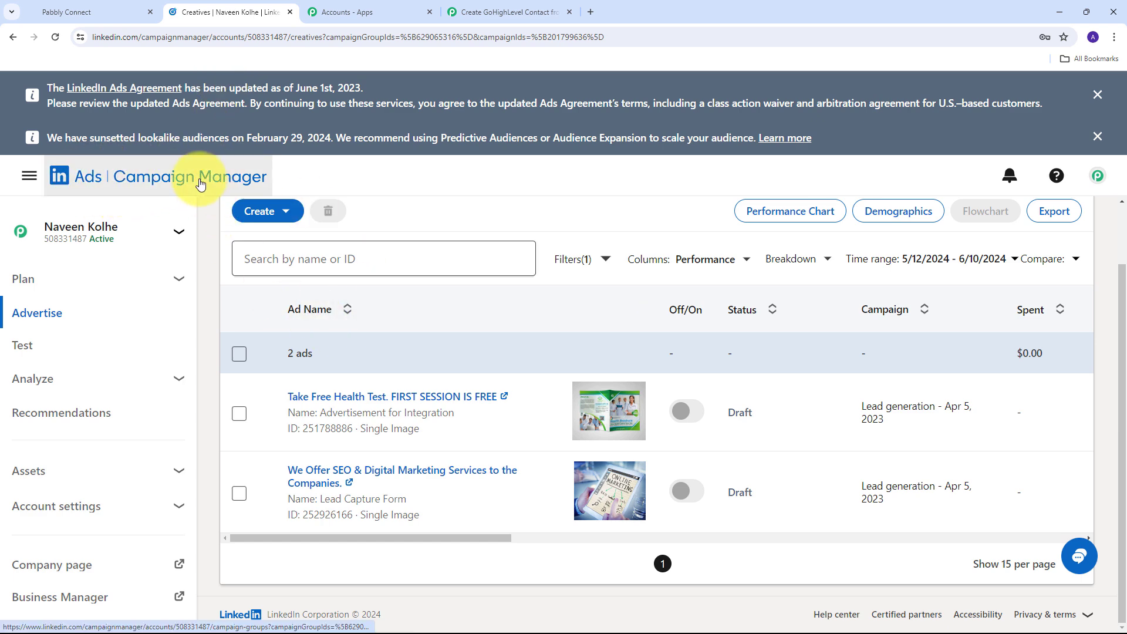
left_click(490, 11)
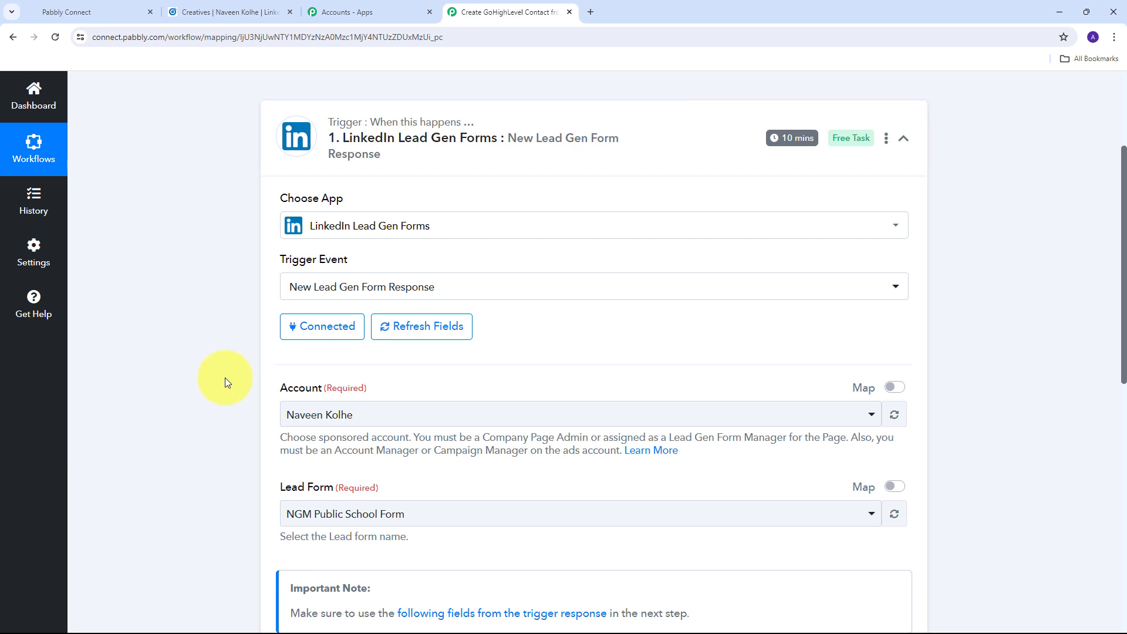
scroll(209, 369, "down", 1)
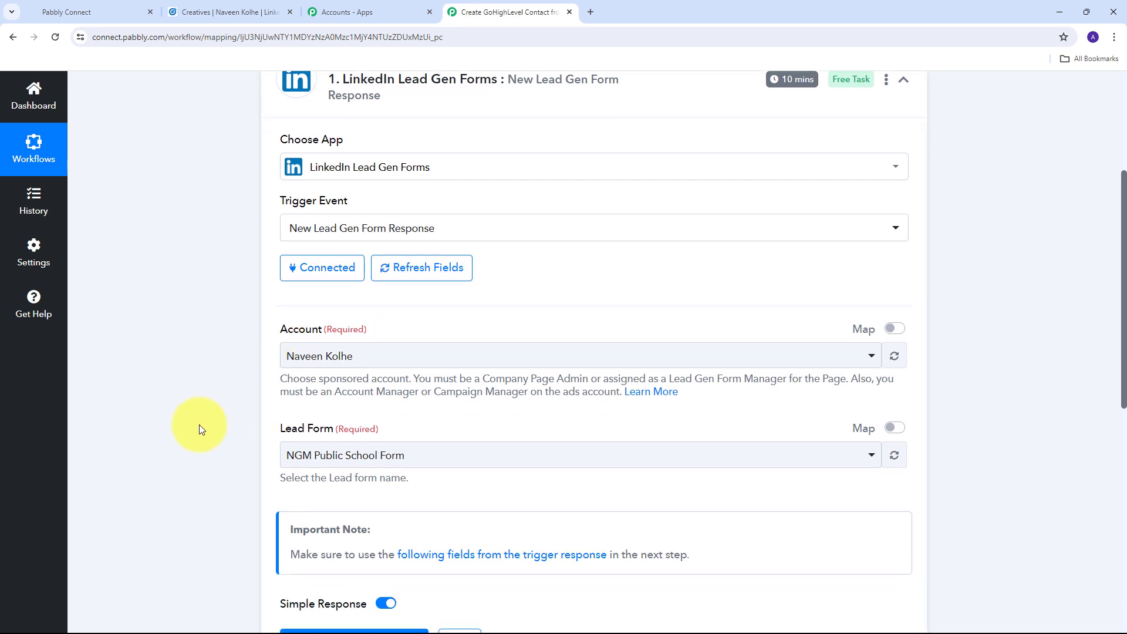
scroll(206, 433, "down", 1)
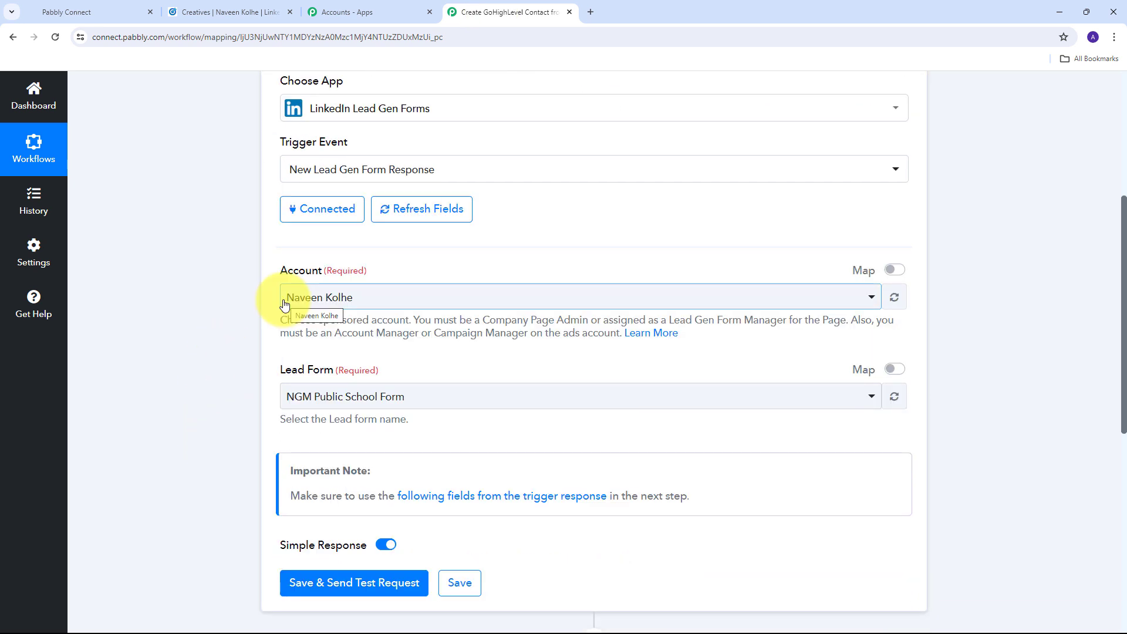
left_click(285, 302)
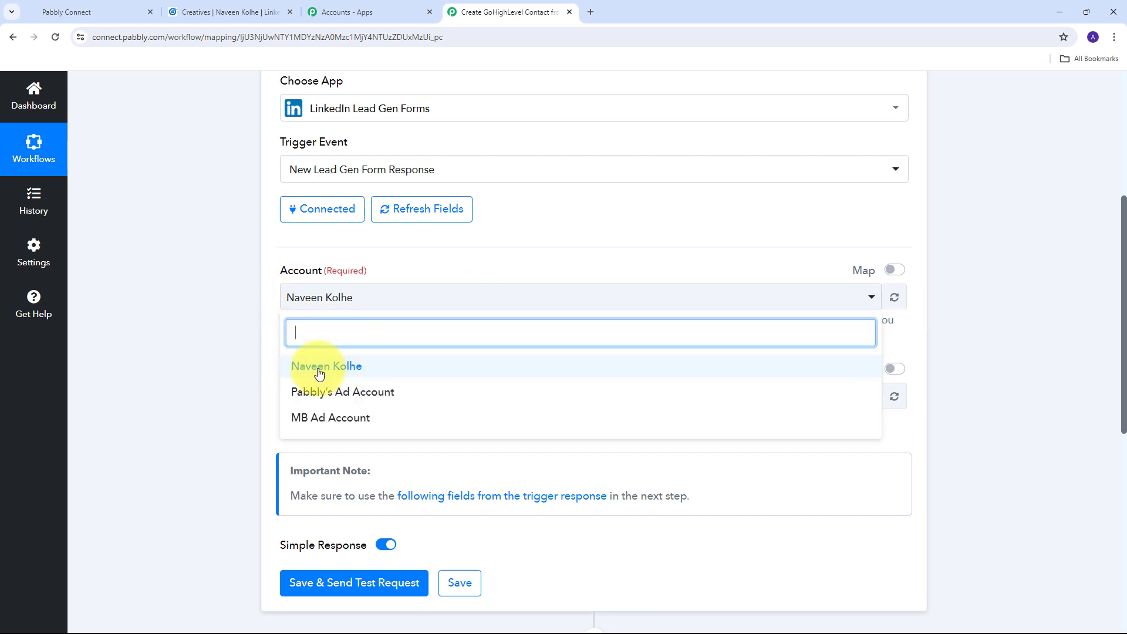
left_click(354, 369)
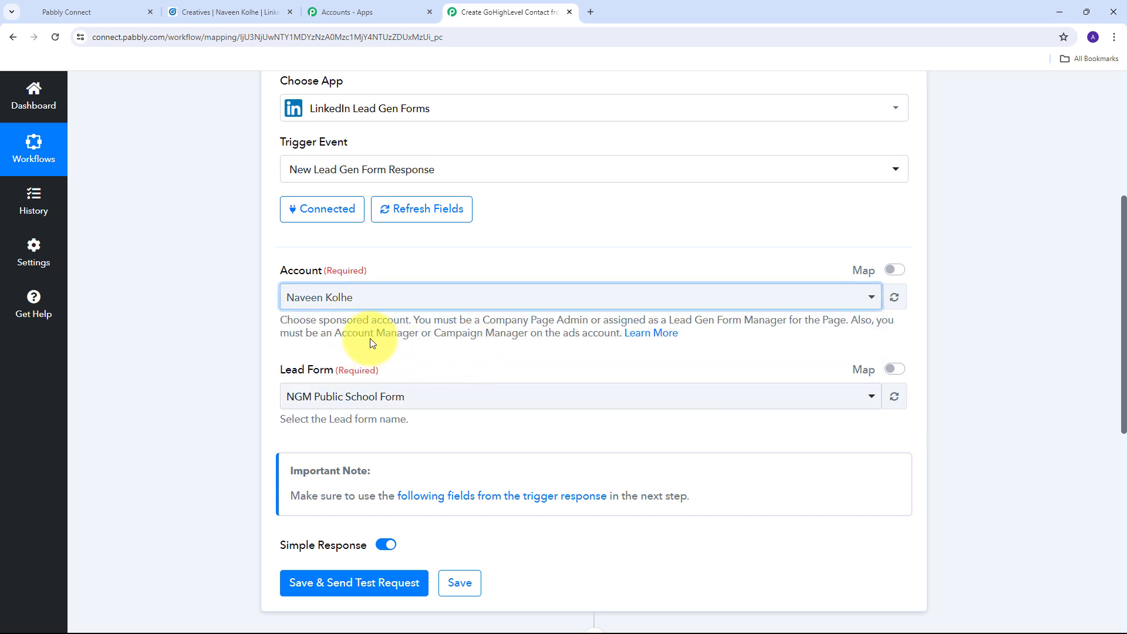
- Set the trigger's lead form to Sample LeadGen Form
scroll(305, 329, "down", 1)
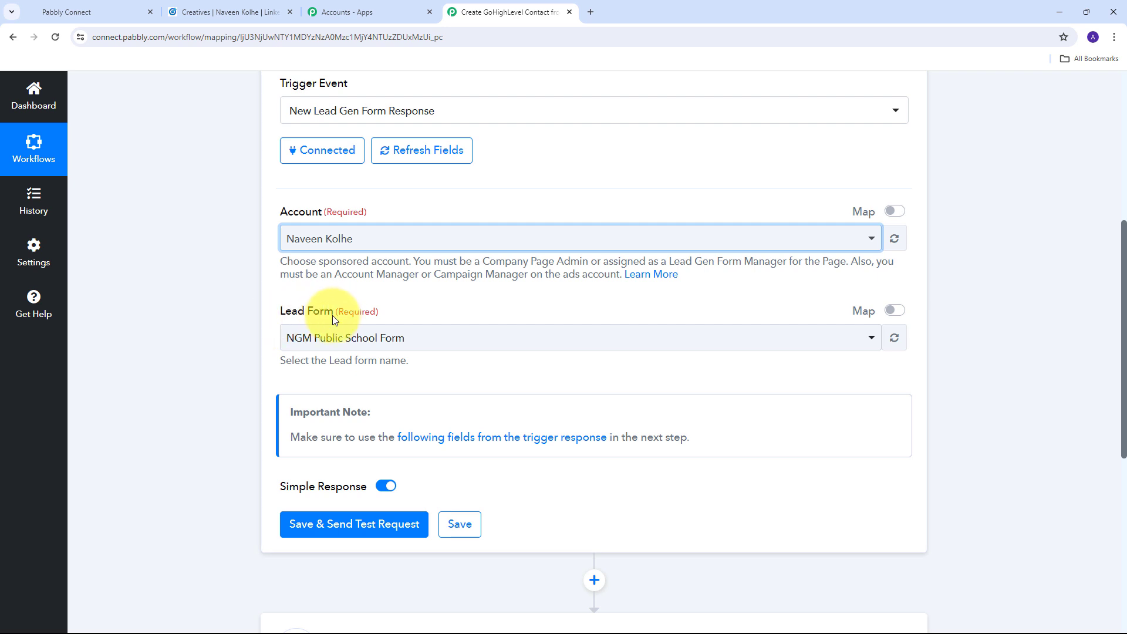
left_click(574, 343)
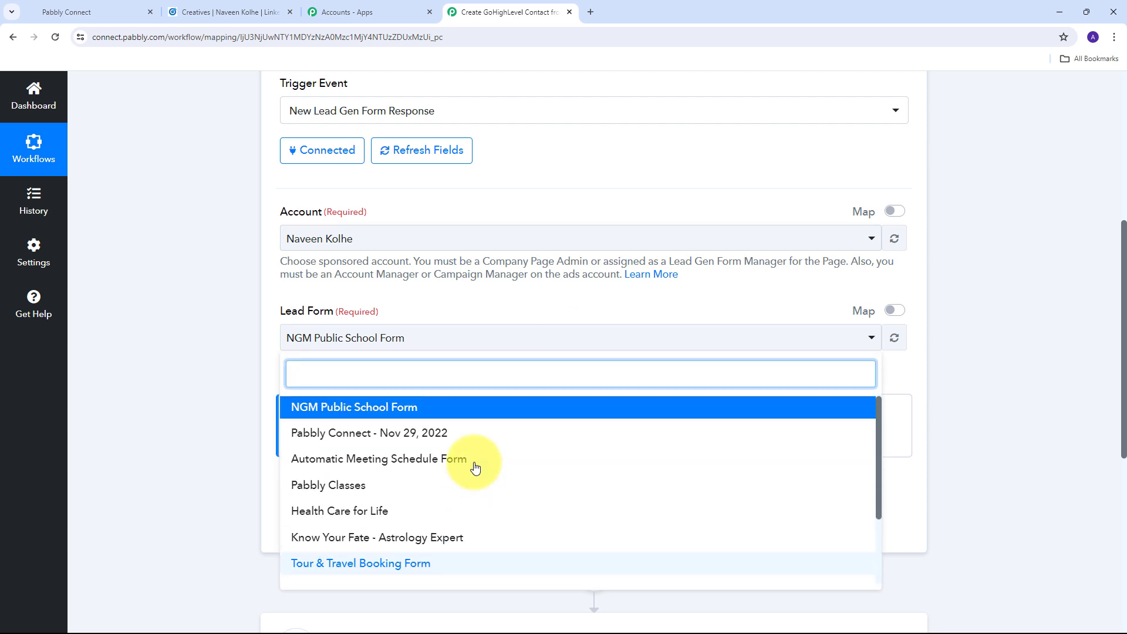
scroll(473, 464, "down", 3)
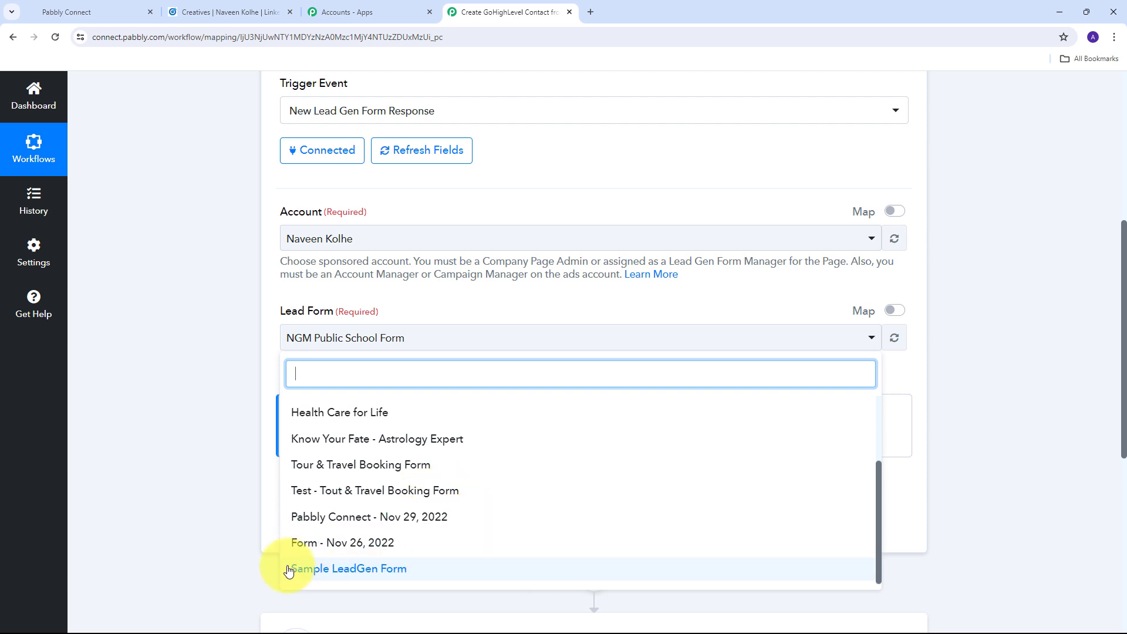
left_click(380, 569)
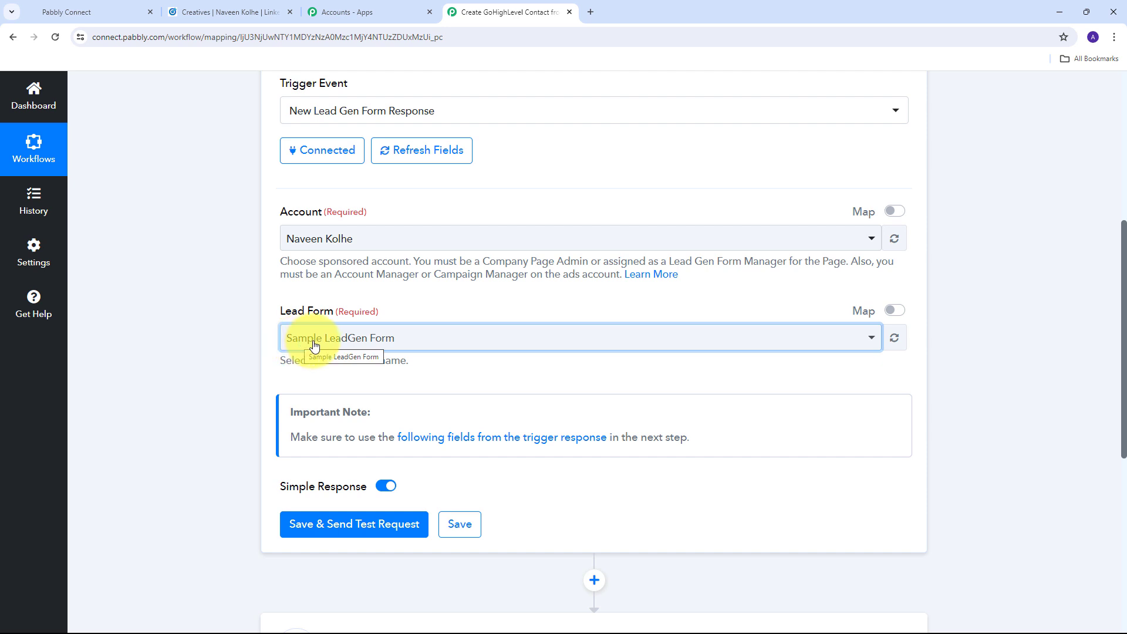
scroll(317, 349, "down", 1)
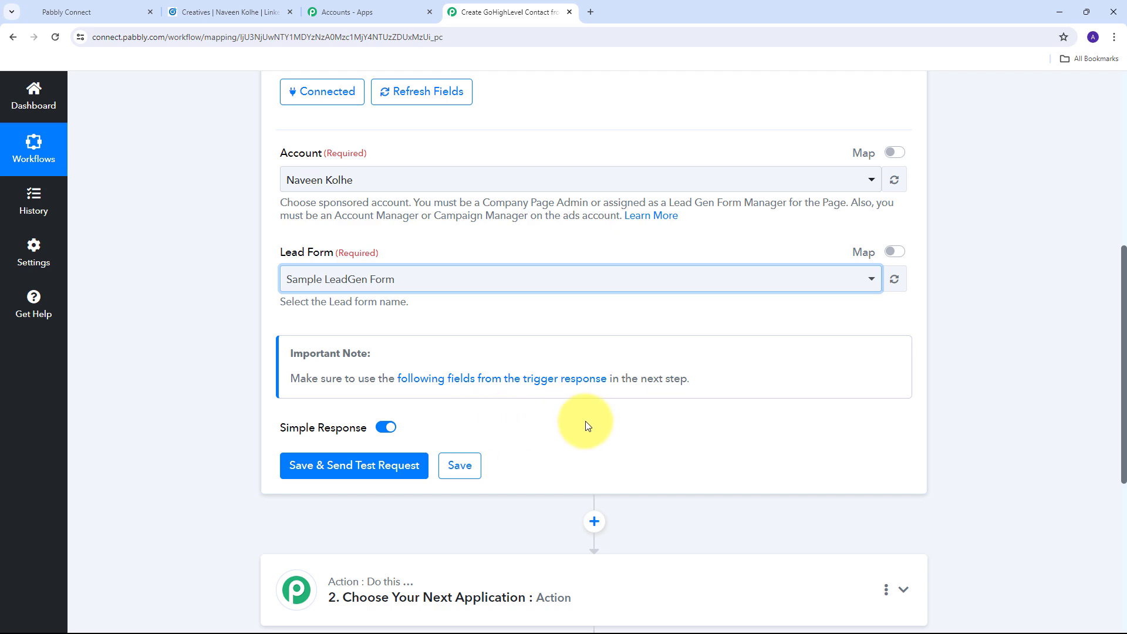
- Switch to LinkedIn Campaign Manager, open the "We Offer SEO & Digital Marketing Services to the Companies." ad and bring up its Apply Now lead form
left_click(206, 12)
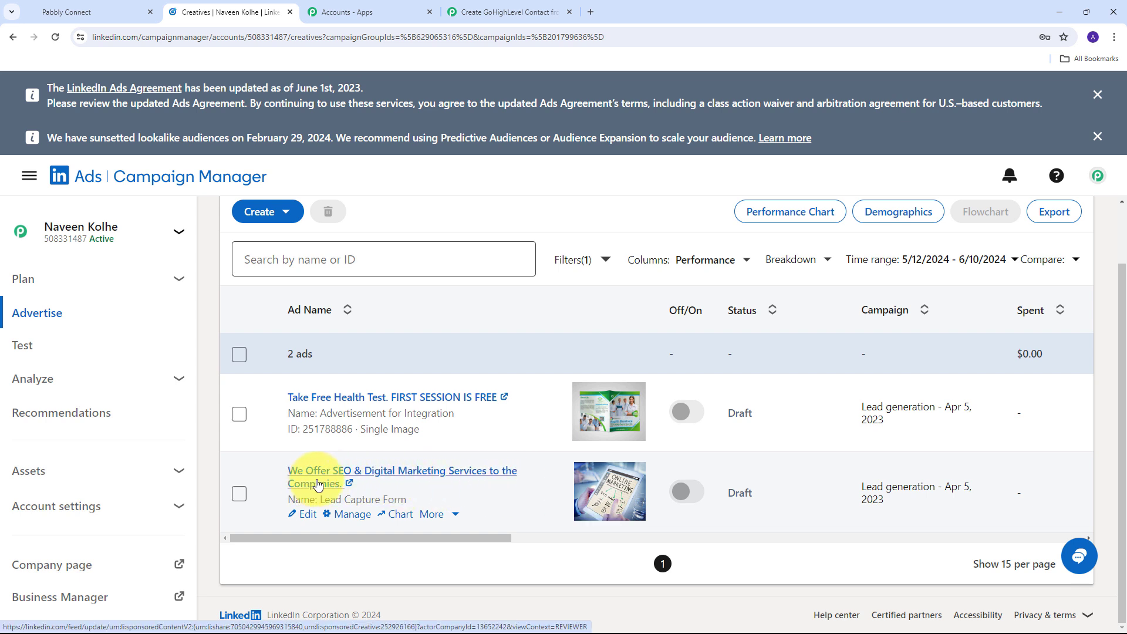
left_click(316, 479)
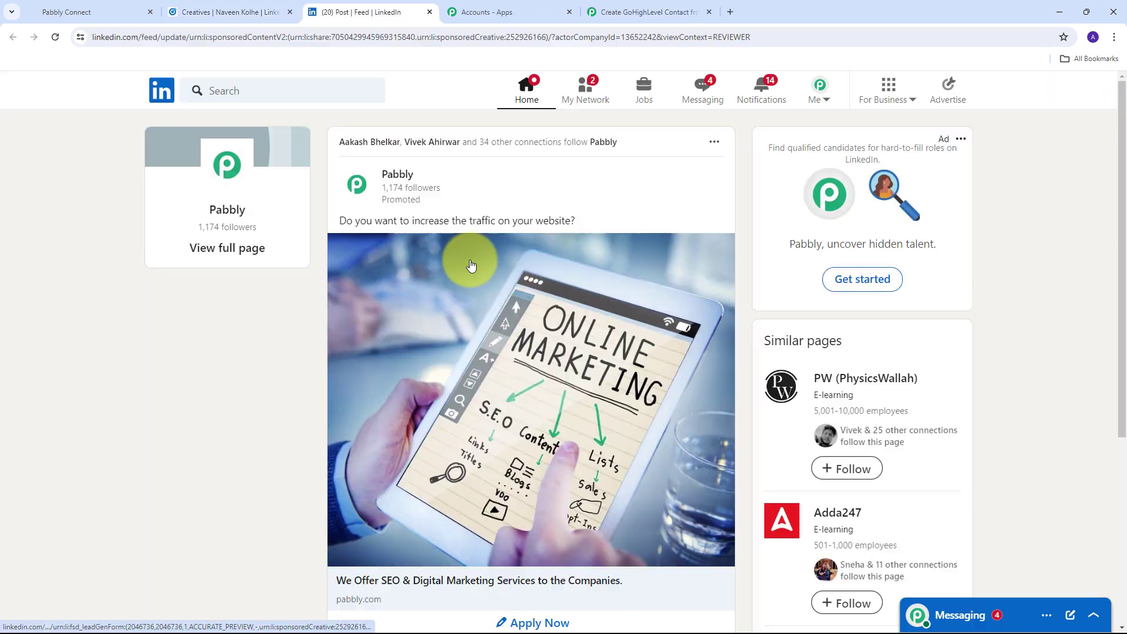
scroll(469, 267, "down", 3)
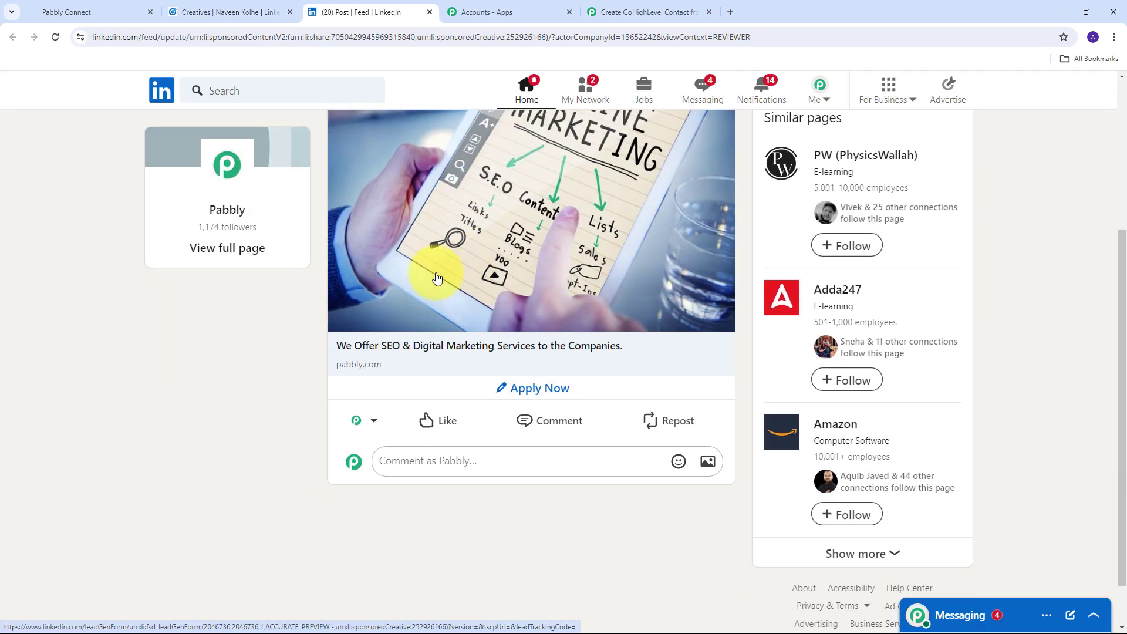
left_click(532, 388)
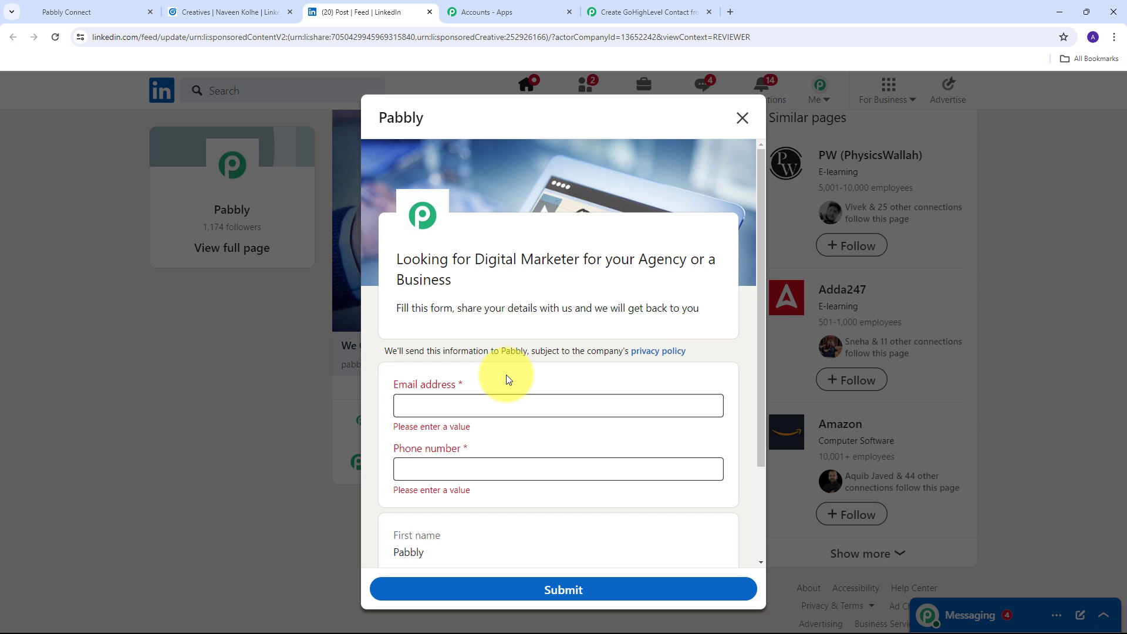
scroll(487, 411, "down", 2)
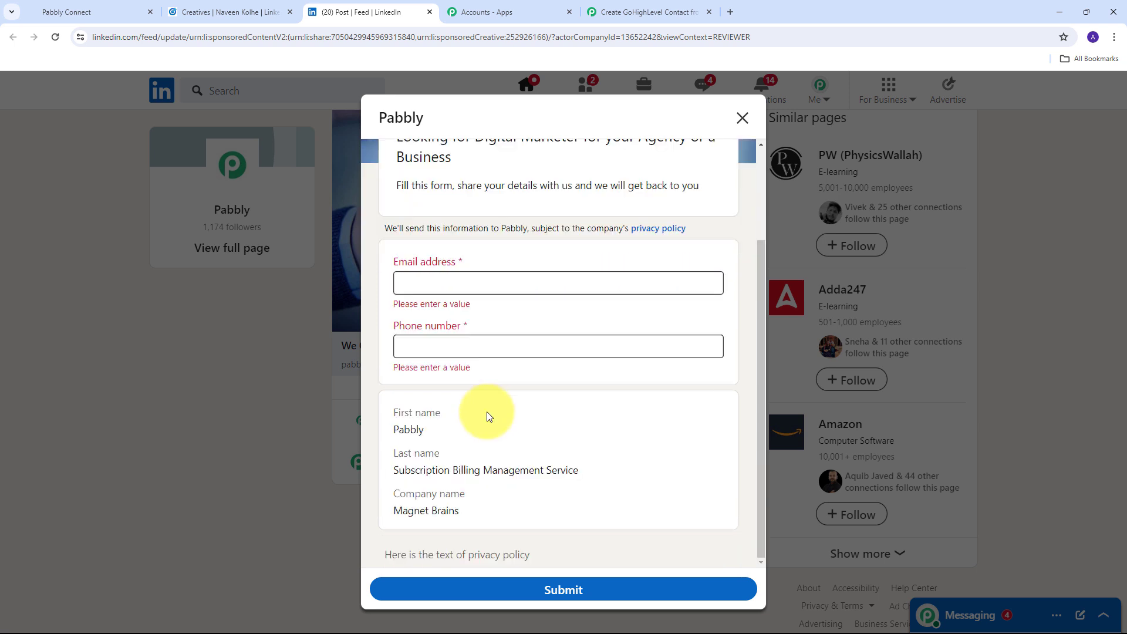
scroll(487, 411, "up", 2)
scroll(486, 413, "down", 2)
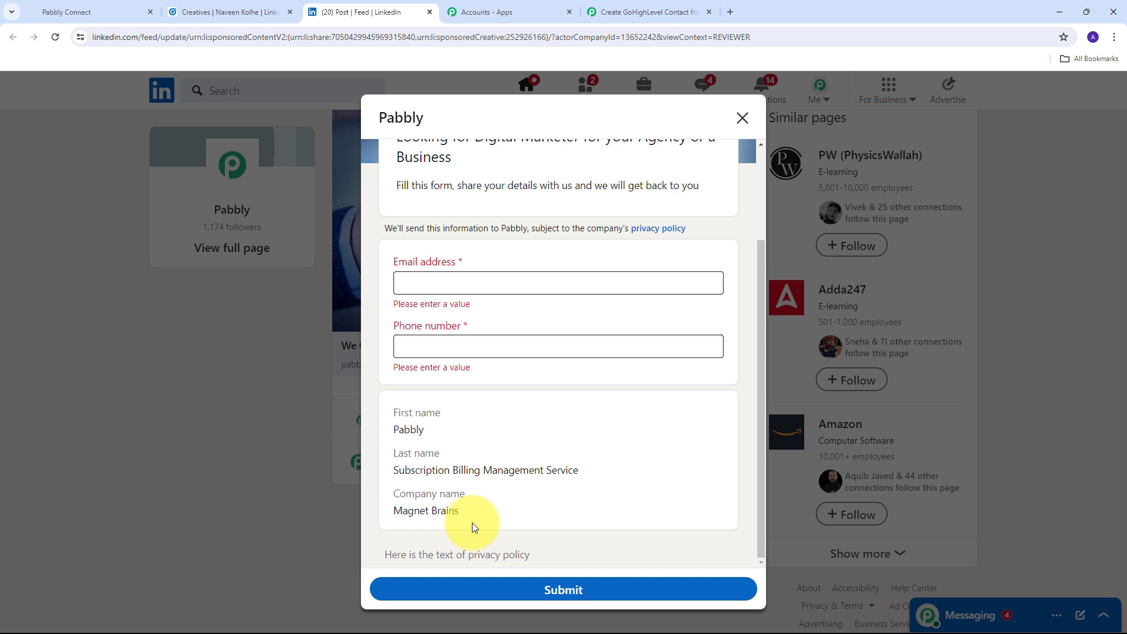
- Fill in the lead form's email address and phone number with the test lead's details
left_click(440, 284)
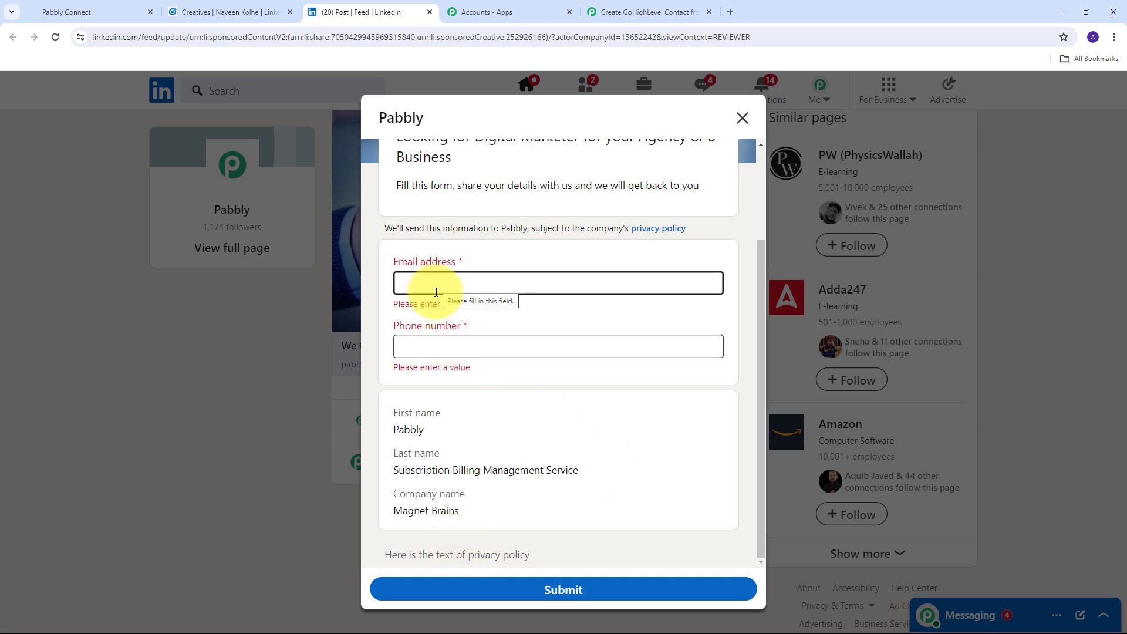
left_click(428, 344)
left_click(444, 282)
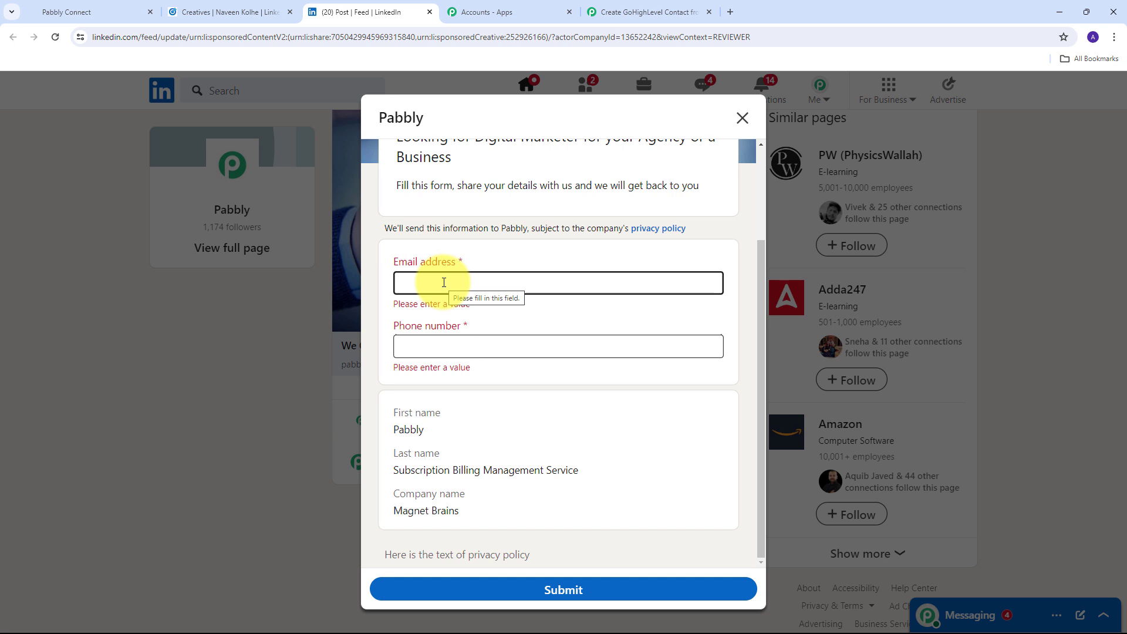
key("ctrl+v")
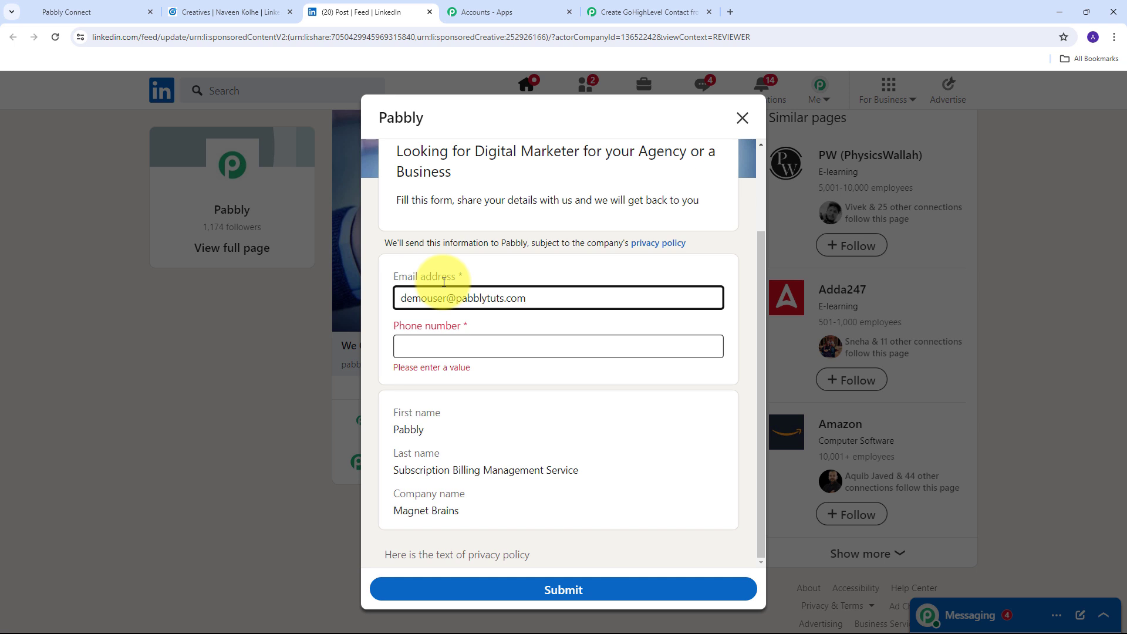
key("Tab")
key("ctrl+v")
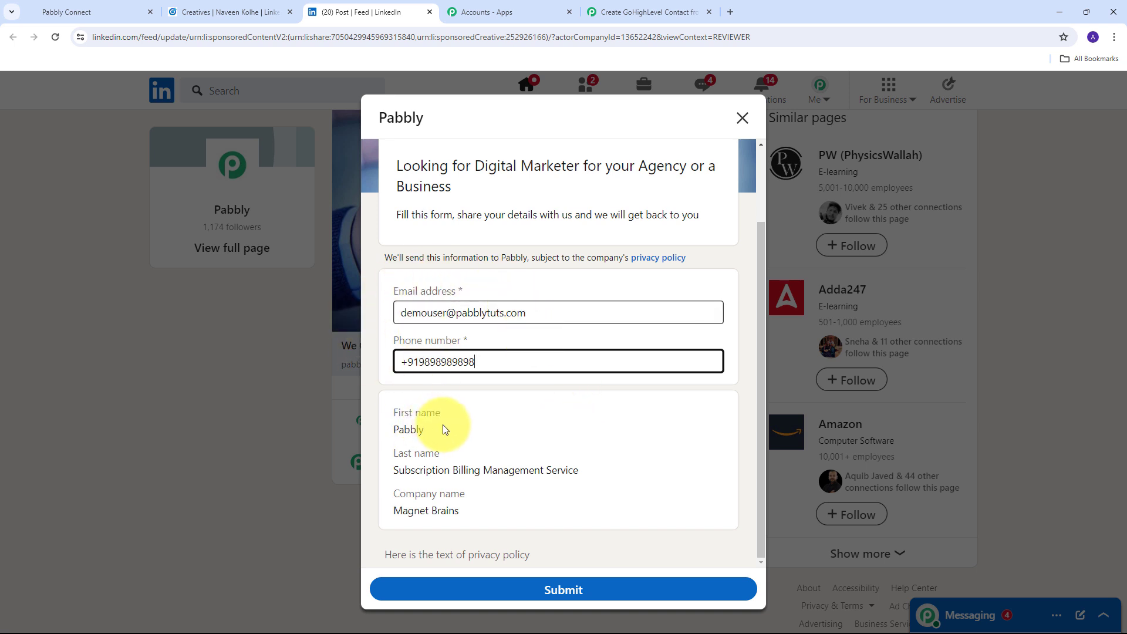
- Check the prefilled first name, last name and company name, and submit the lead form
left_click_drag(437, 427, 380, 437)
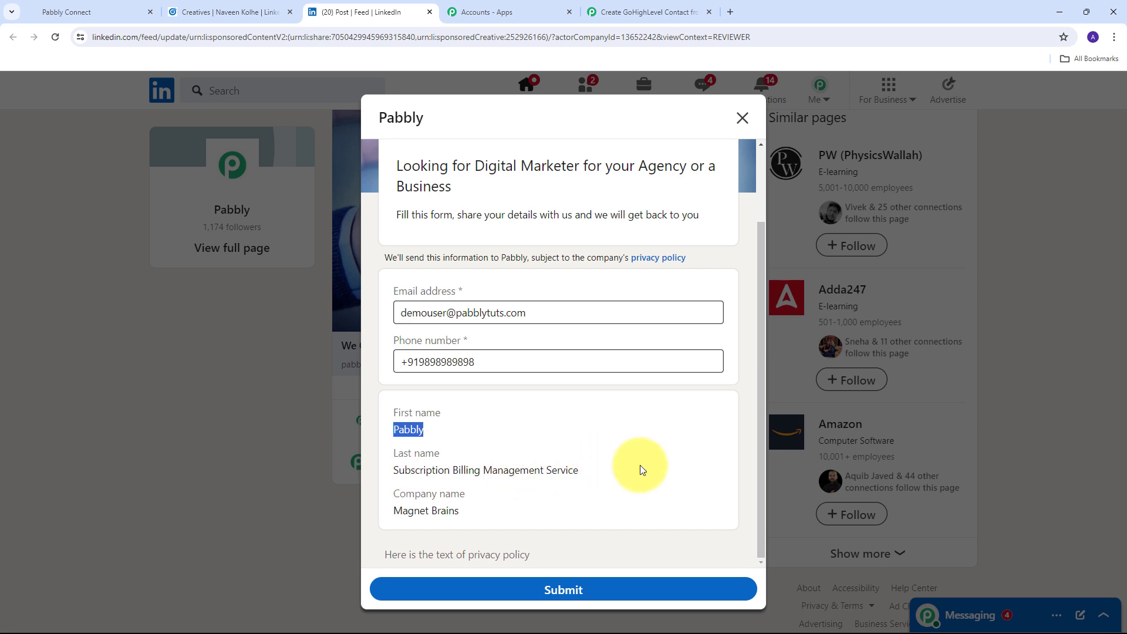
left_click_drag(603, 470, 398, 470)
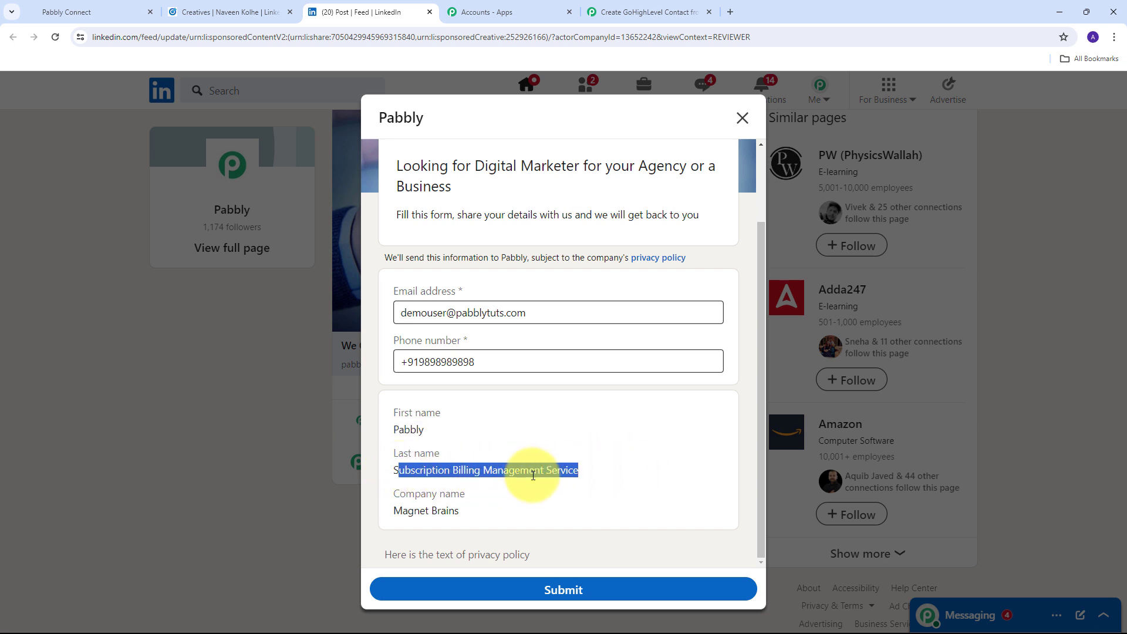
left_click(531, 471)
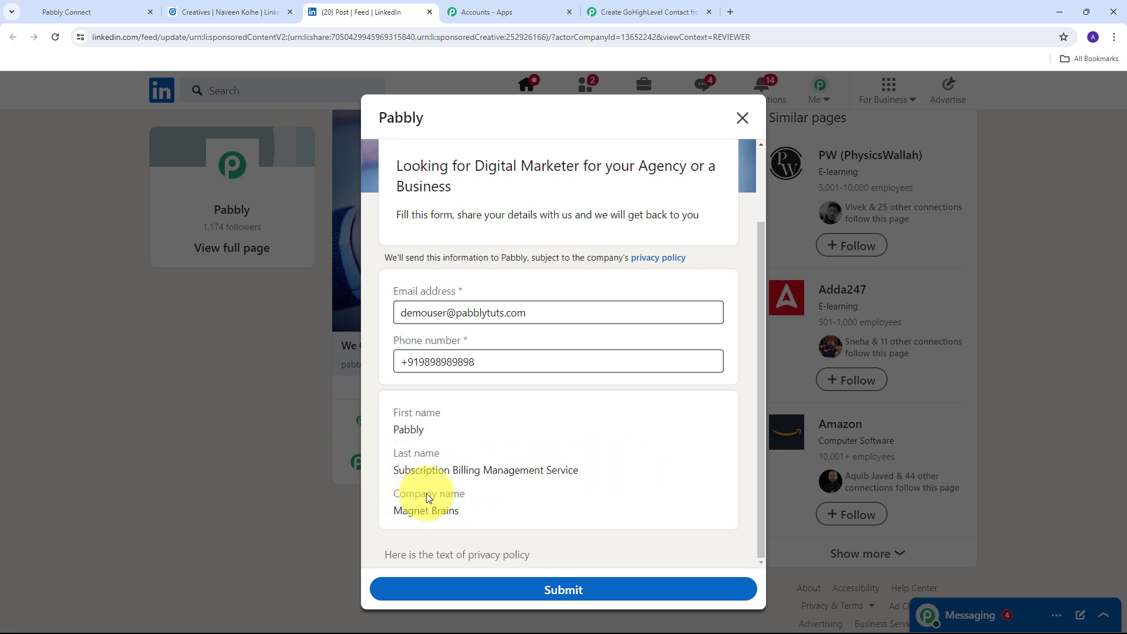
triple_click(376, 516)
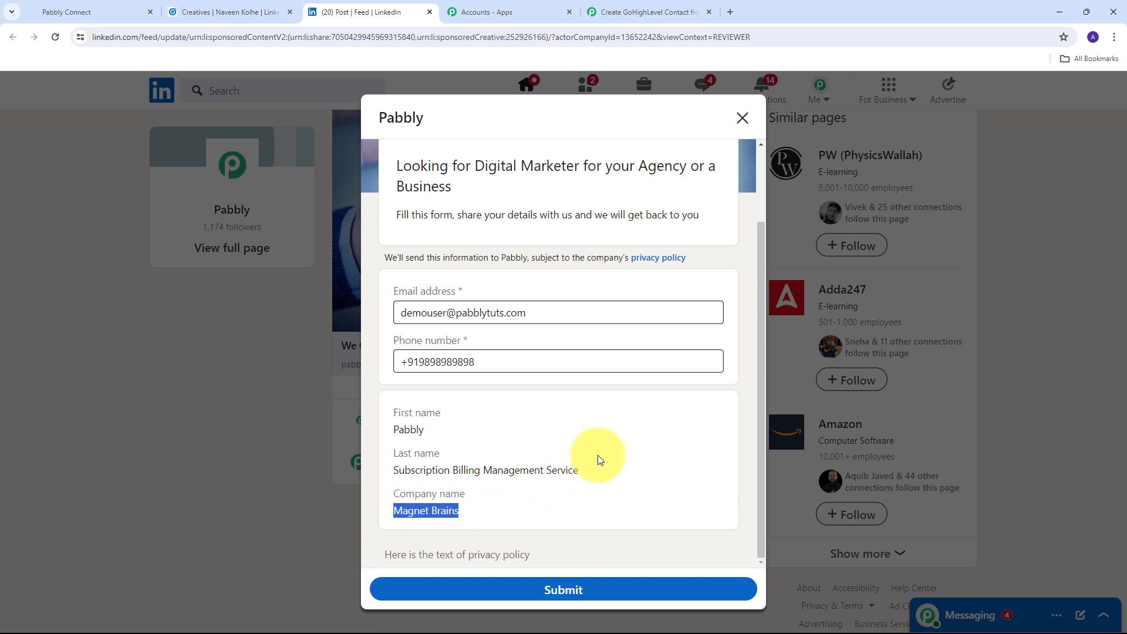
left_click(567, 589)
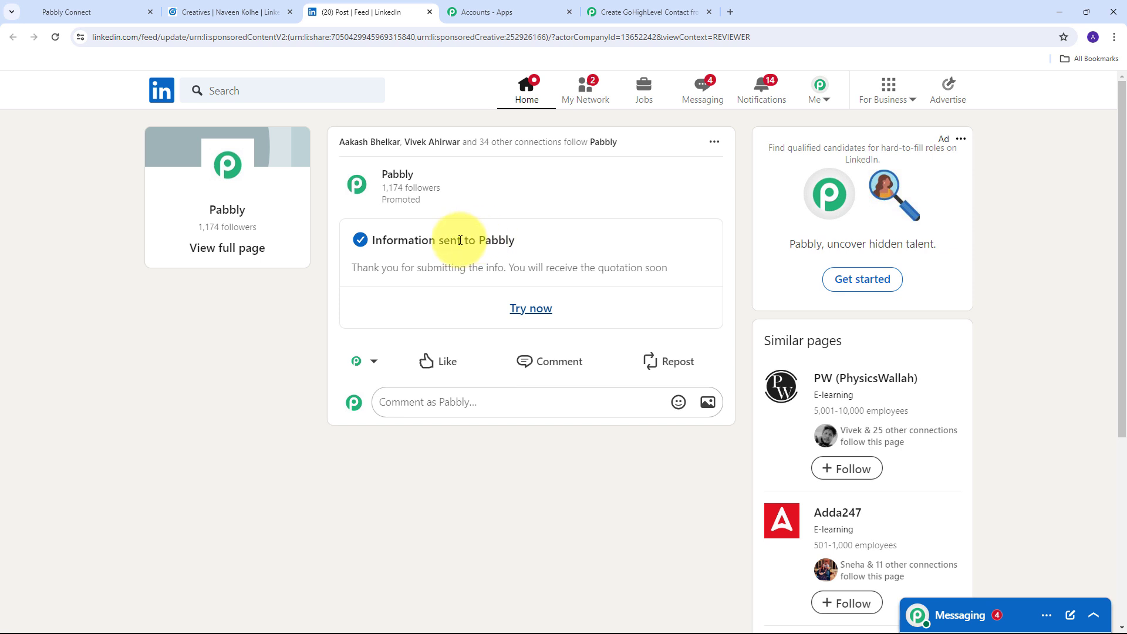
- Switch back to the Pabbly Connect workflow and save the trigger with a test request to capture the submitted lead
left_click(642, 12)
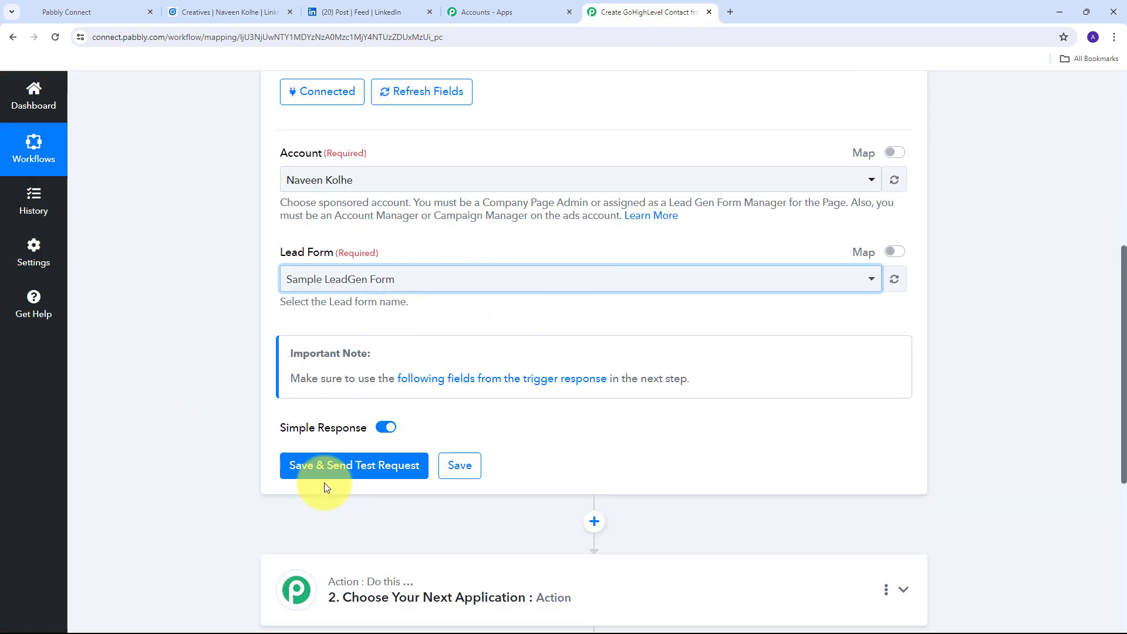
left_click(359, 467)
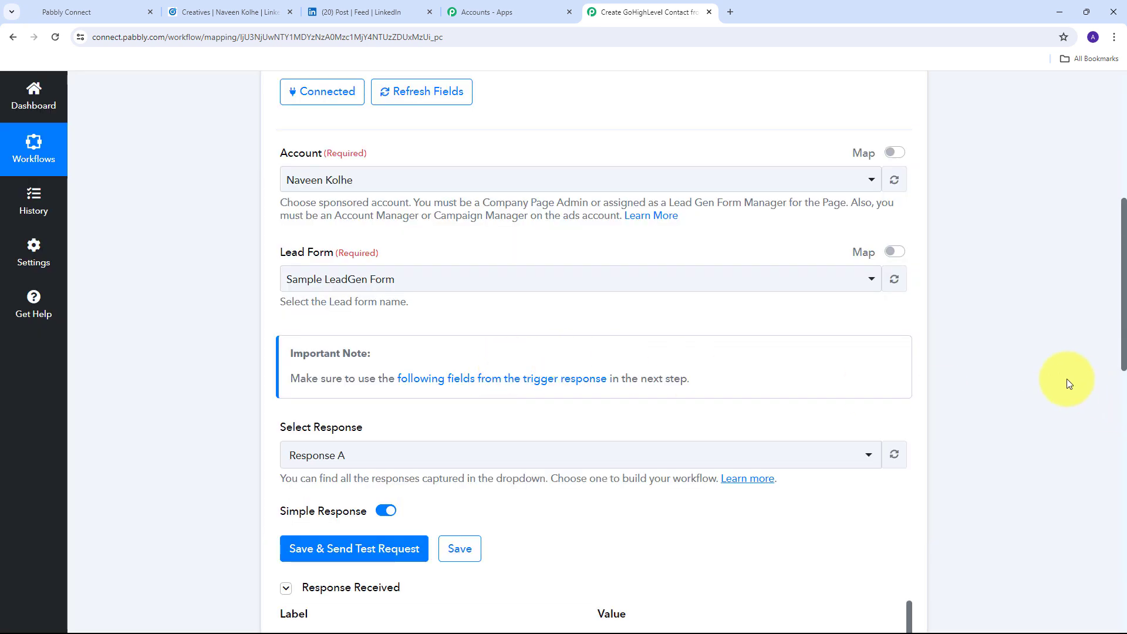
- Examine the received response for the form name, email address, phone number, first name, last name and company name of the test lead
scroll(1066, 379, "down", 7)
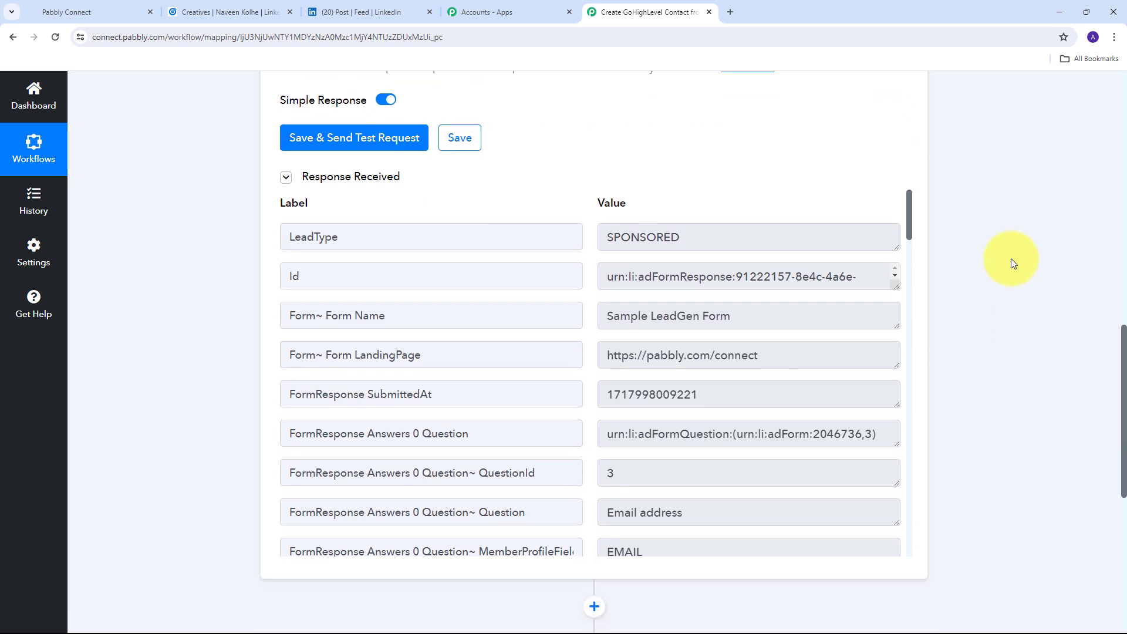
scroll(998, 293, "down", 1)
left_click(727, 261)
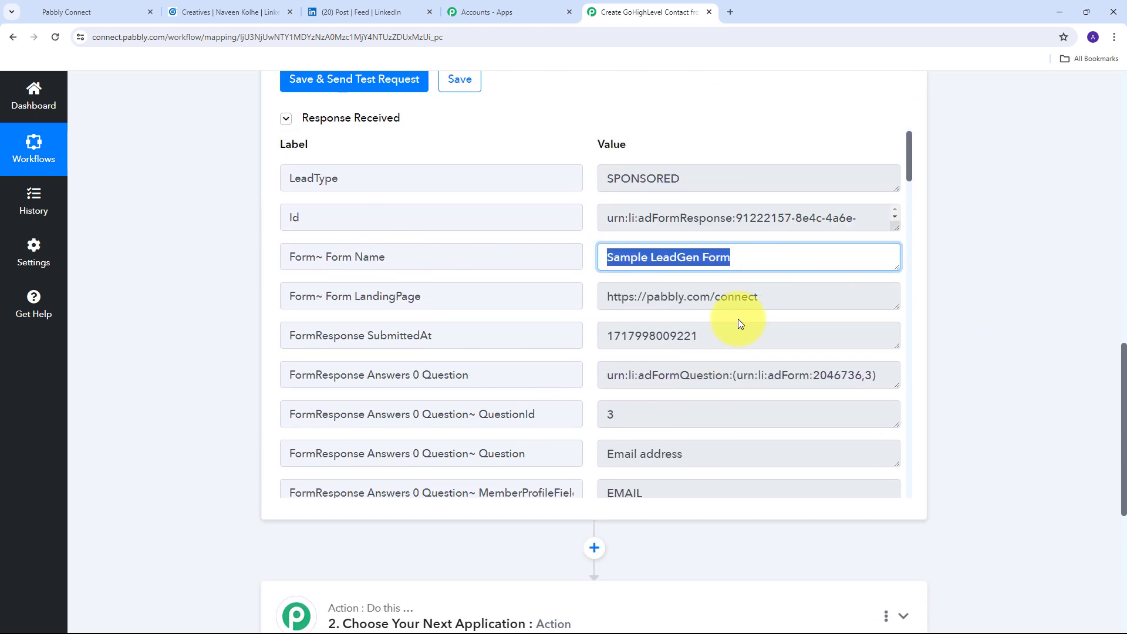
scroll(738, 319, "down", 4)
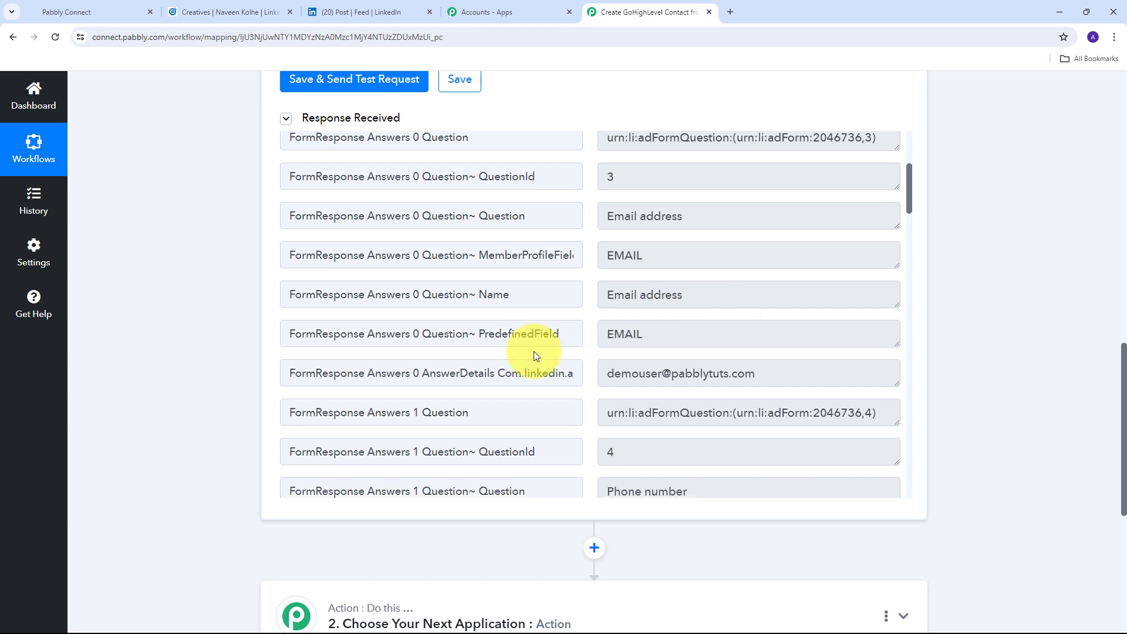
scroll(534, 355, "down", 1)
left_click(792, 314)
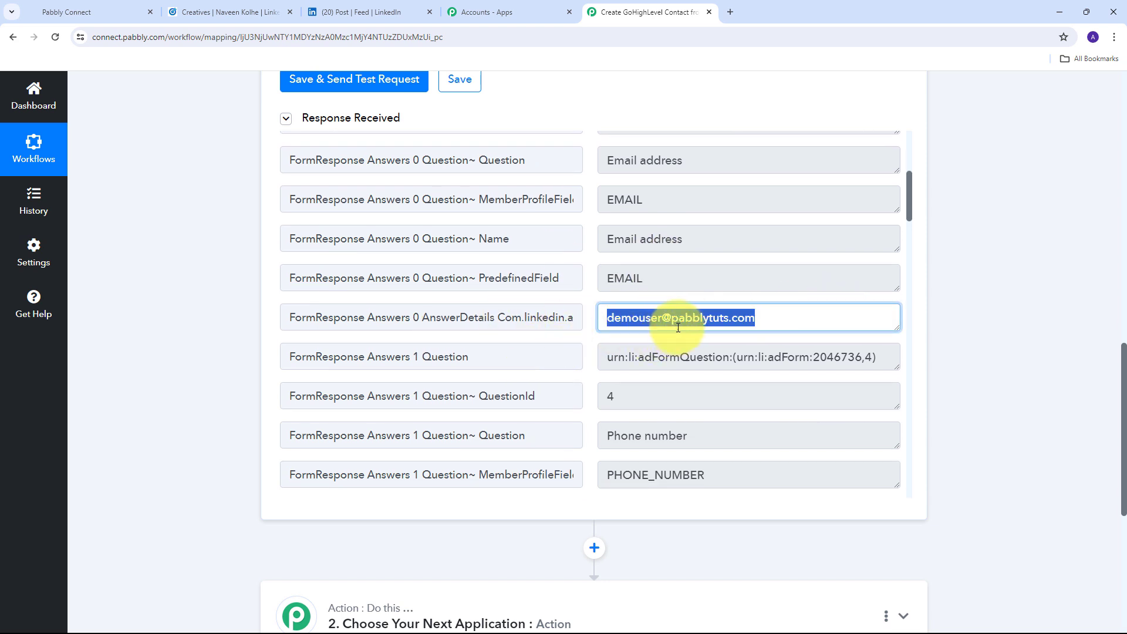
scroll(741, 350, "down", 3)
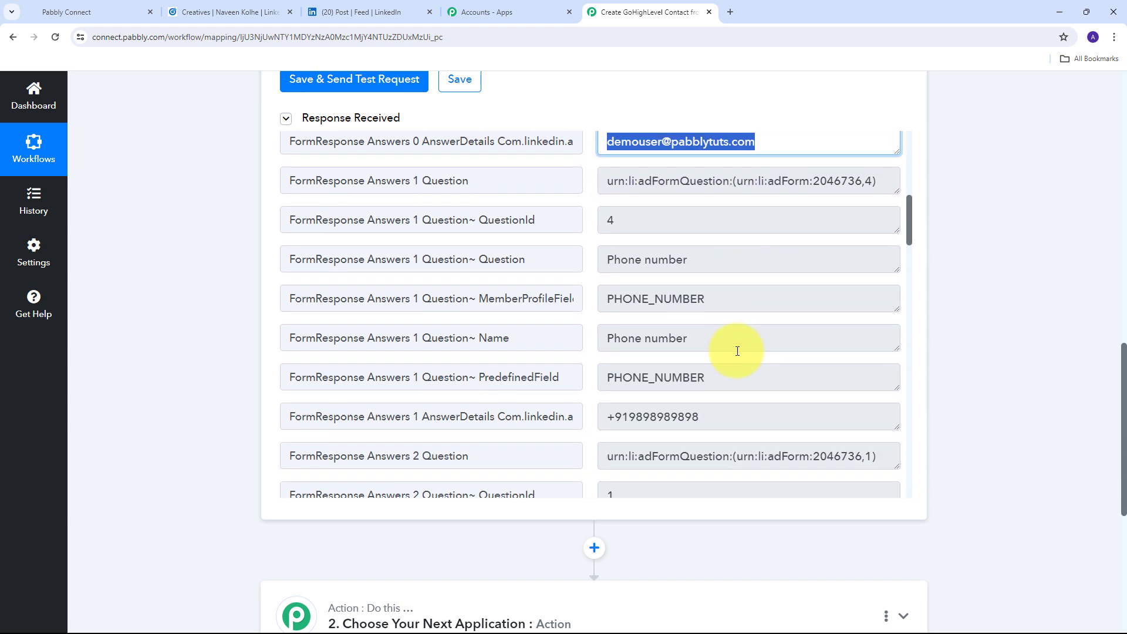
left_click(747, 413)
scroll(735, 267, "down", 2)
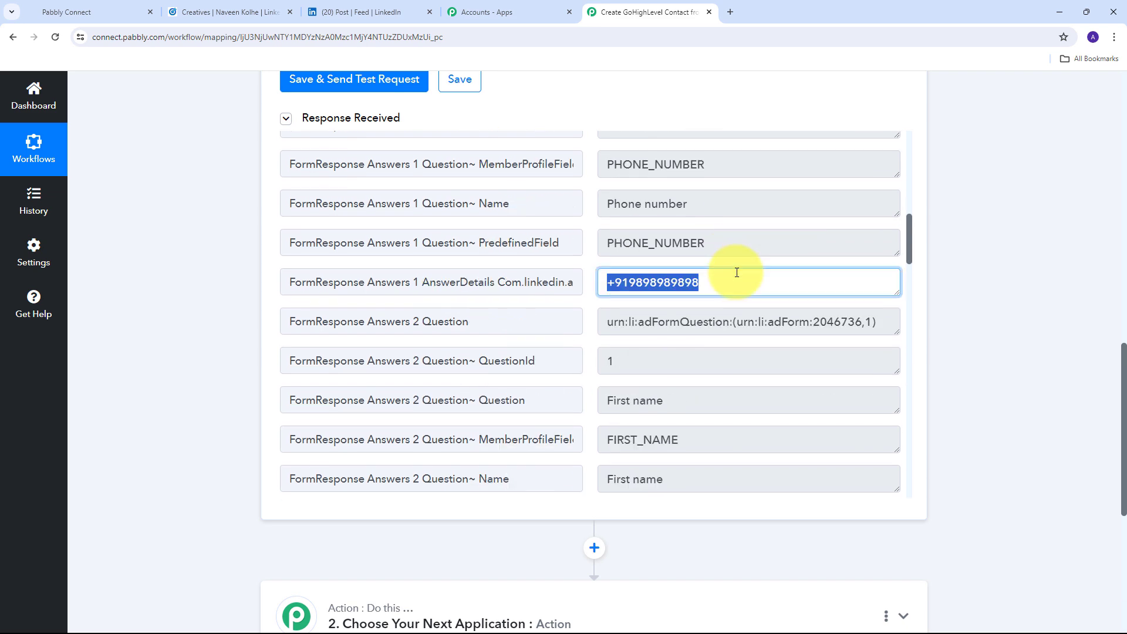
scroll(736, 272, "down", 4)
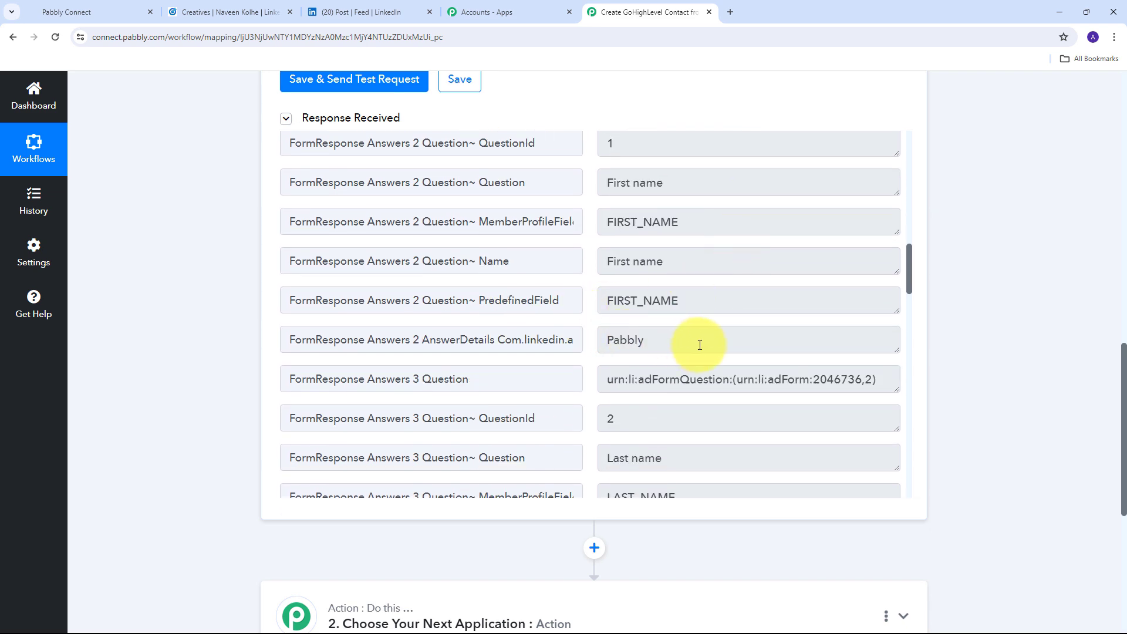
left_click(699, 345)
scroll(712, 372, "down", 4)
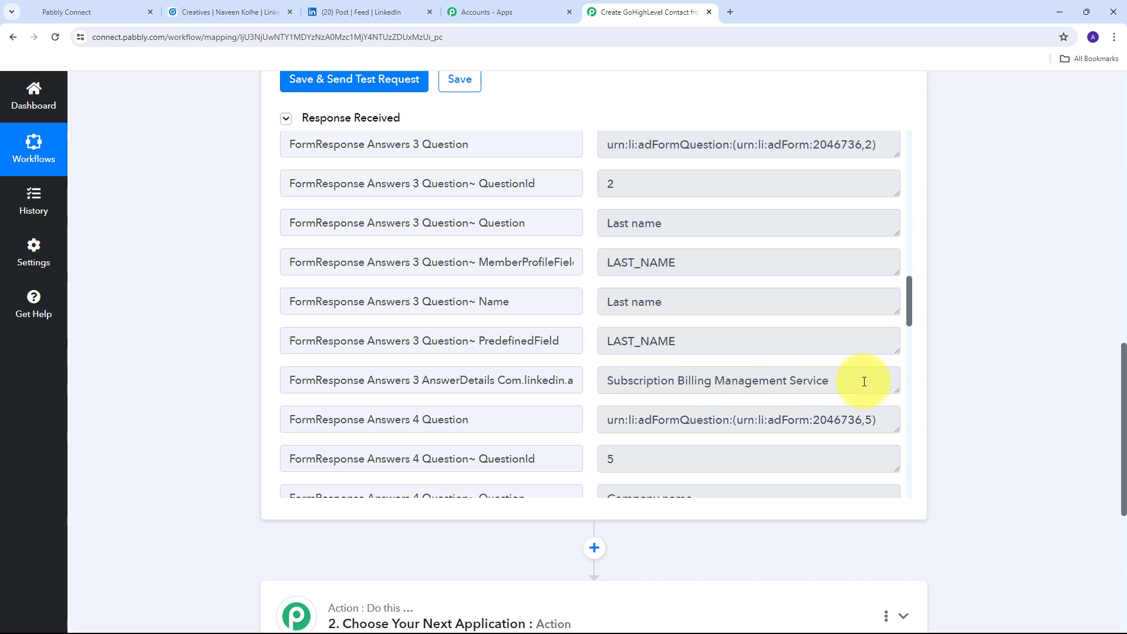
left_click_drag(864, 382, 579, 385)
scroll(756, 288, "down", 4)
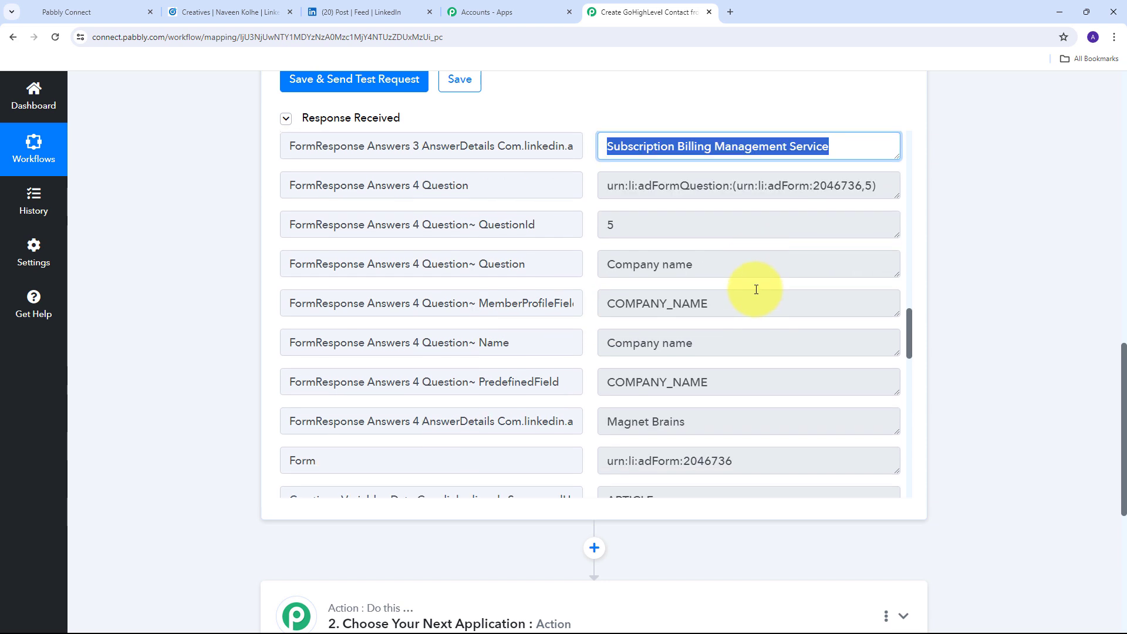
scroll(658, 358, "down", 1)
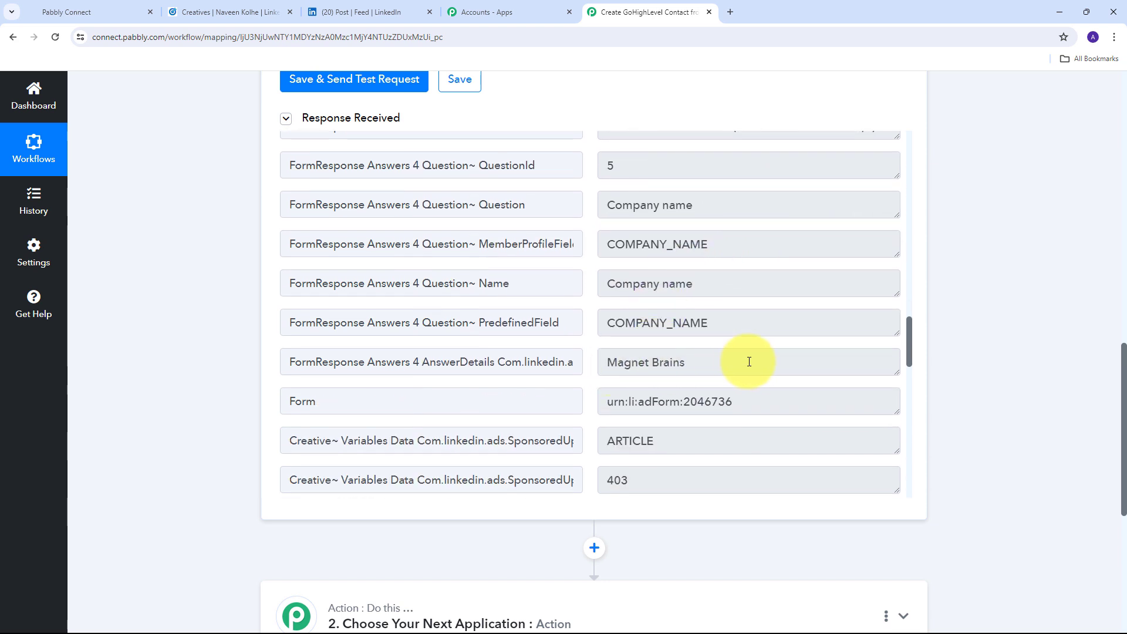
left_click(749, 362)
scroll(693, 358, "down", 1)
scroll(705, 356, "up", 1)
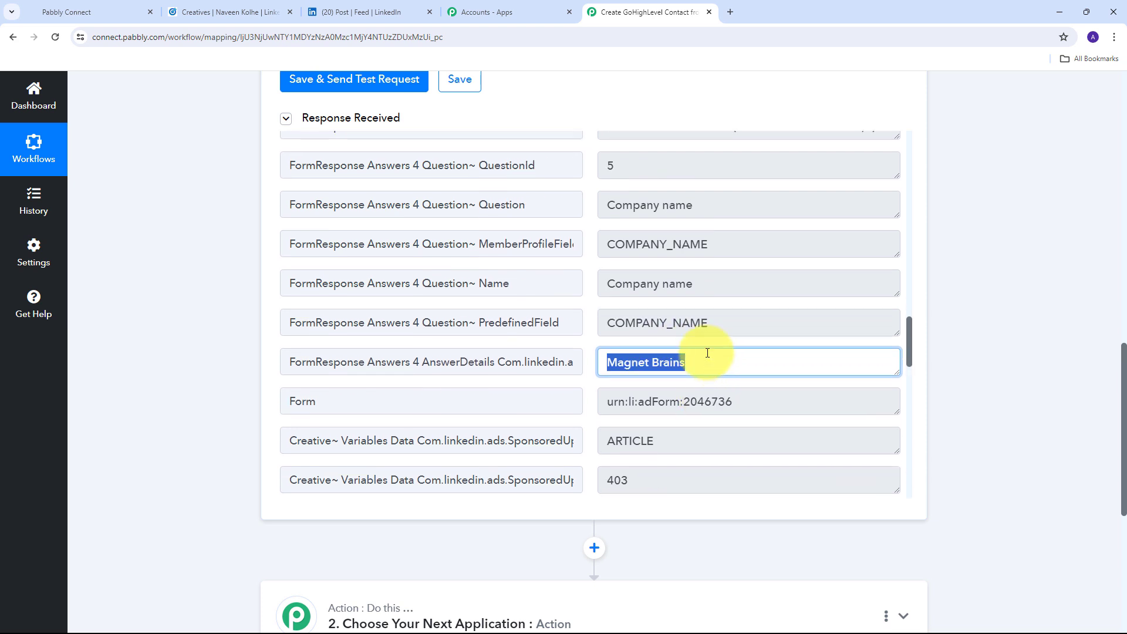
- Review the trigger's response data and its app, event, account and lead form settings, and go on to the workflow's action step
scroll(707, 353, "up", 3)
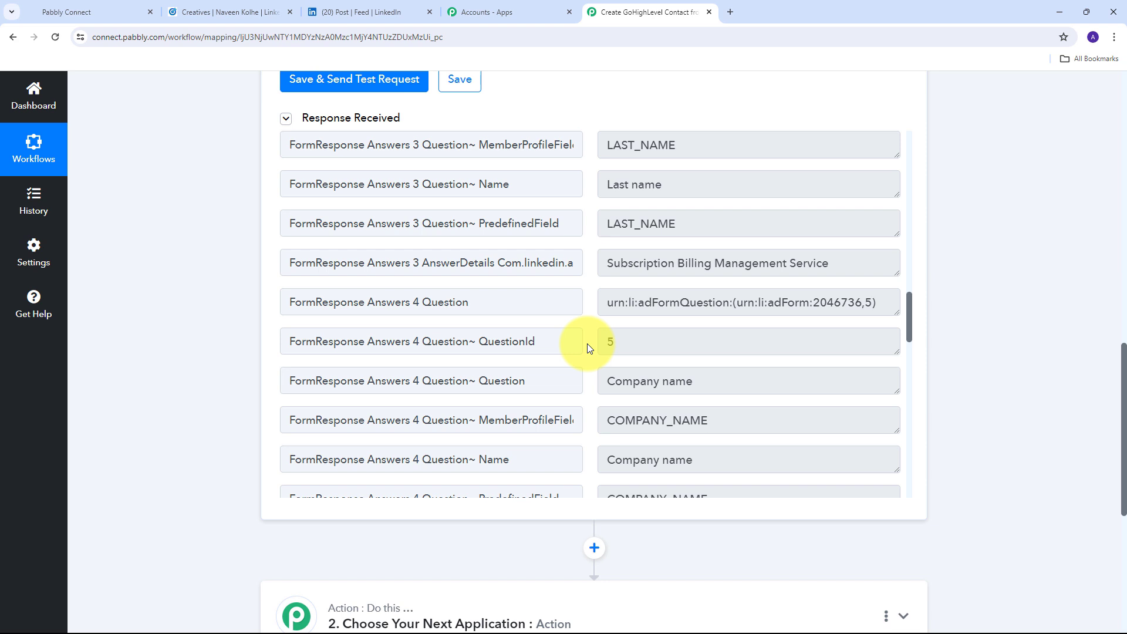
scroll(592, 347, "up", 4)
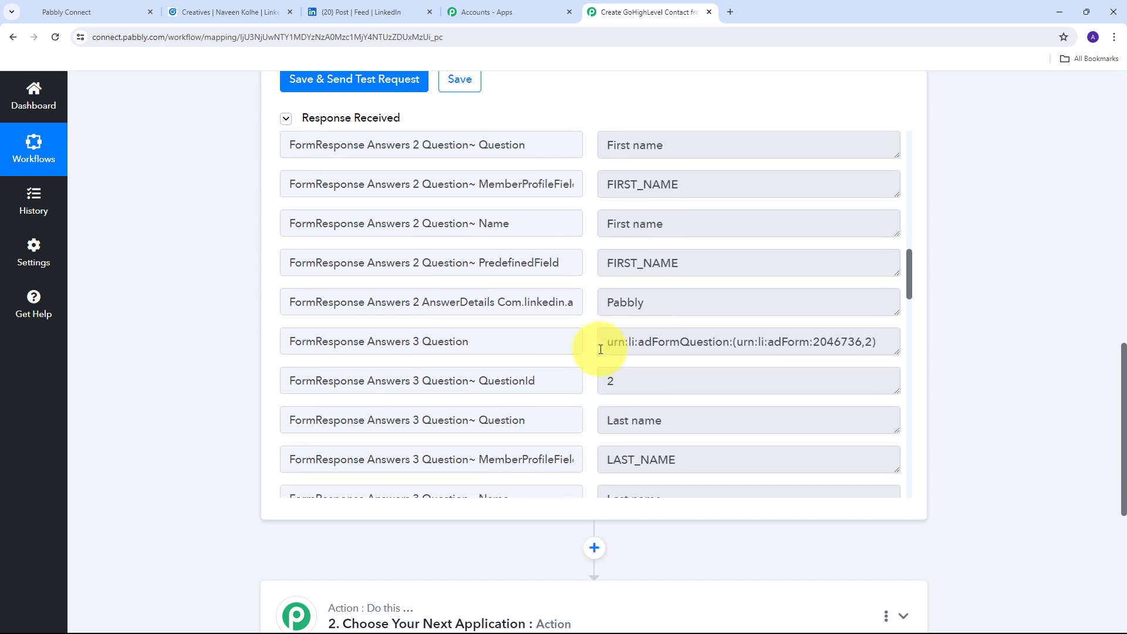
scroll(593, 349, "up", 5)
scroll(579, 349, "up", 4)
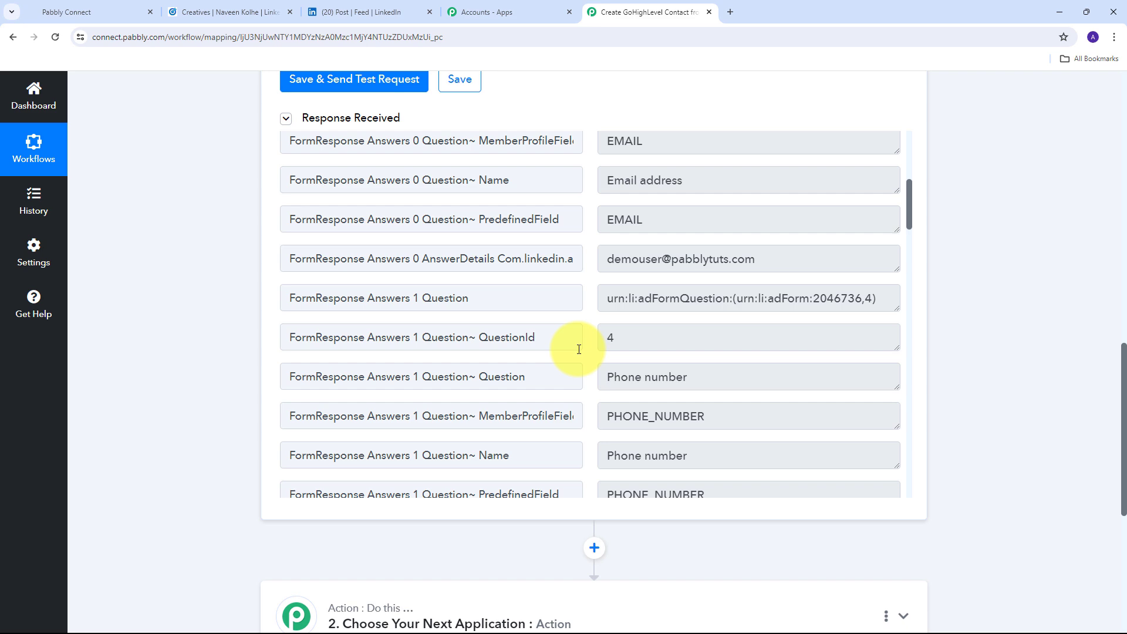
scroll(578, 349, "up", 5)
scroll(993, 315, "up", 10)
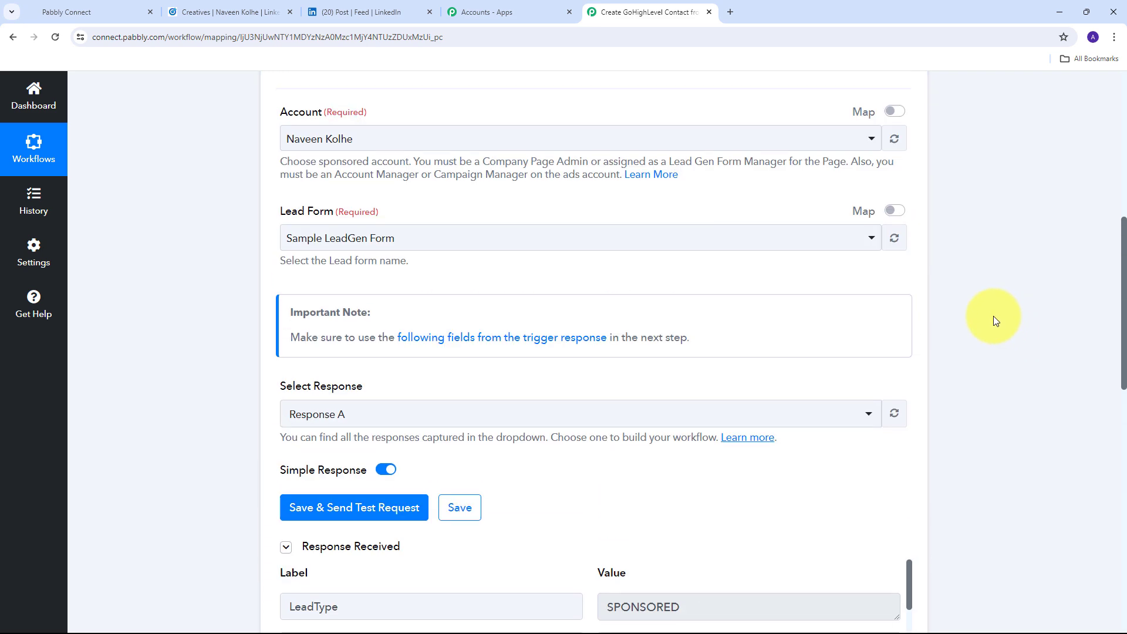
scroll(981, 316, "up", 1)
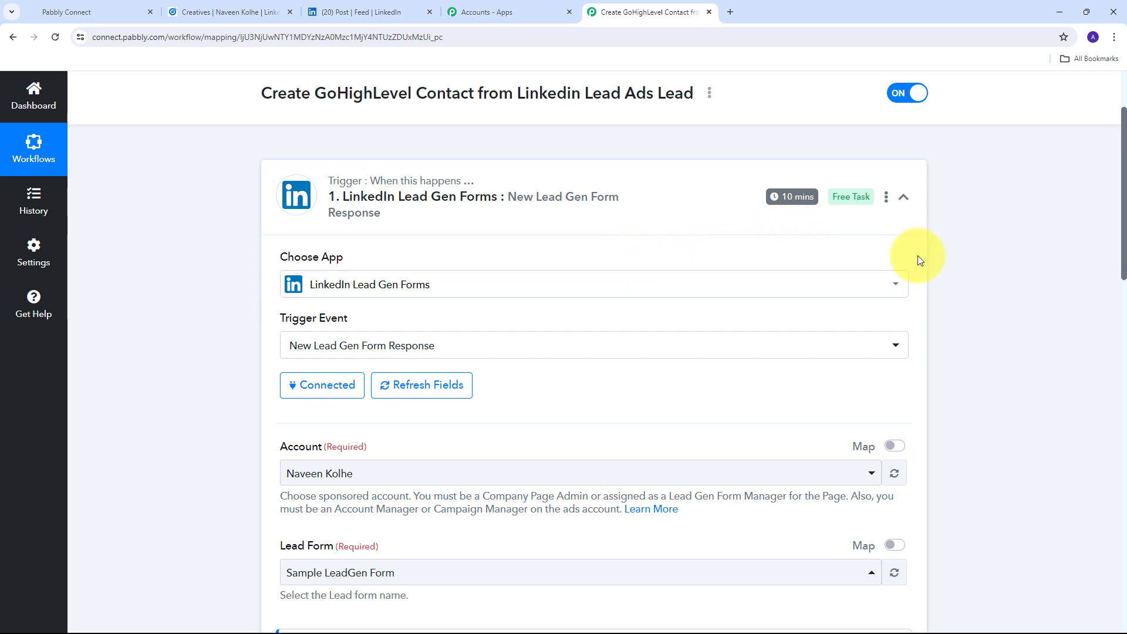
scroll(946, 255, "down", 12)
scroll(958, 277, "down", 2)
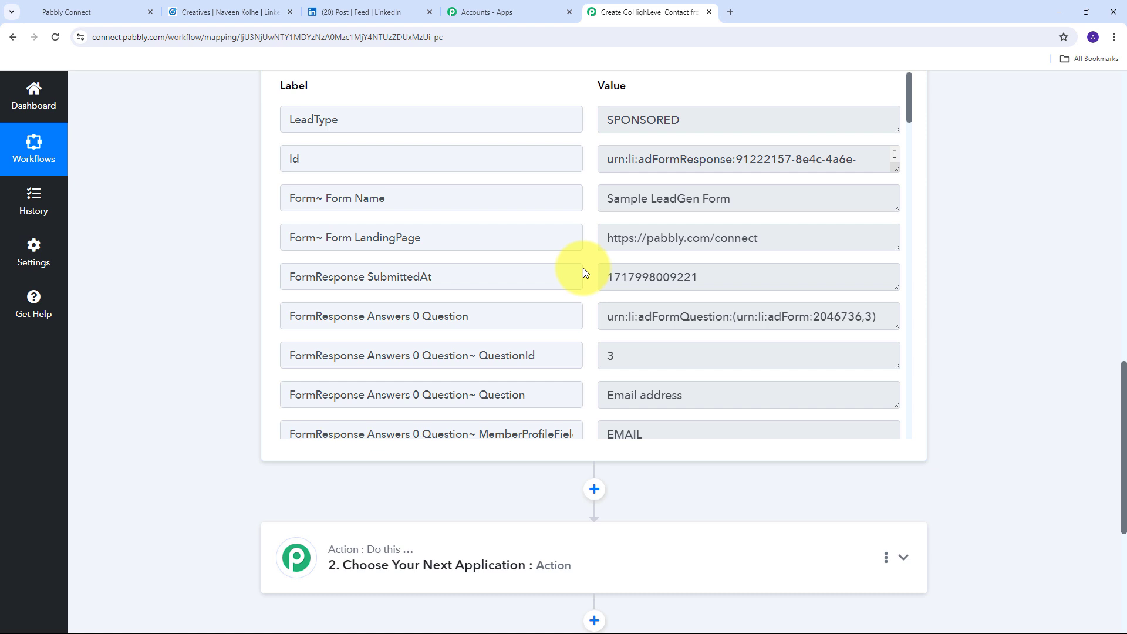
scroll(968, 298, "down", 3)
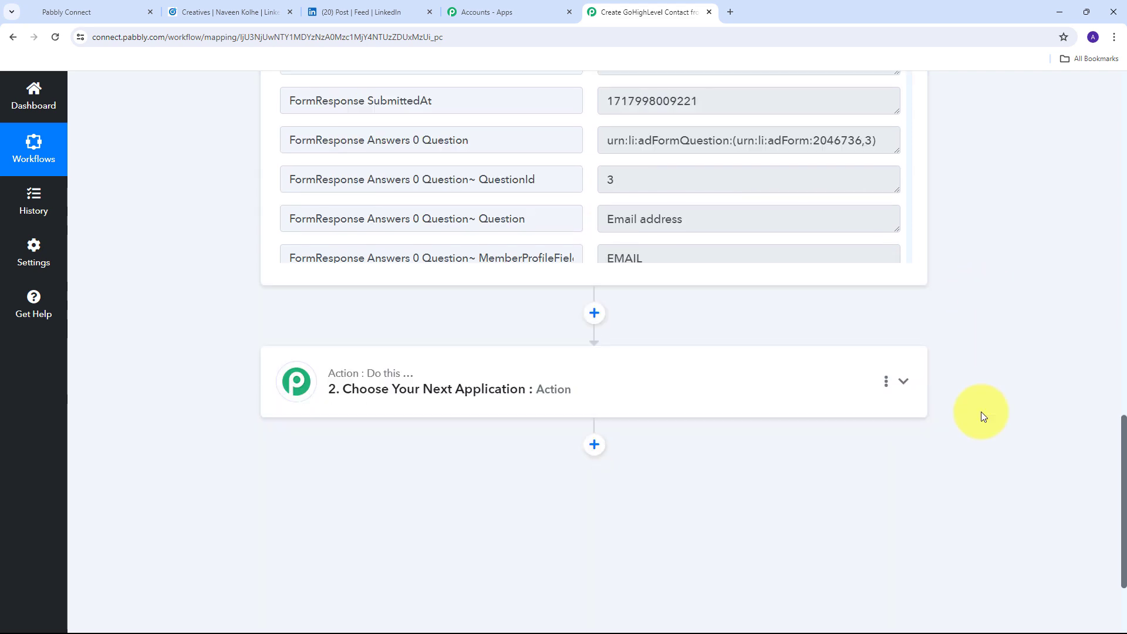
- Set the workflow's action app to LeadConnector V2 with the Create Contact action event
left_click(905, 386)
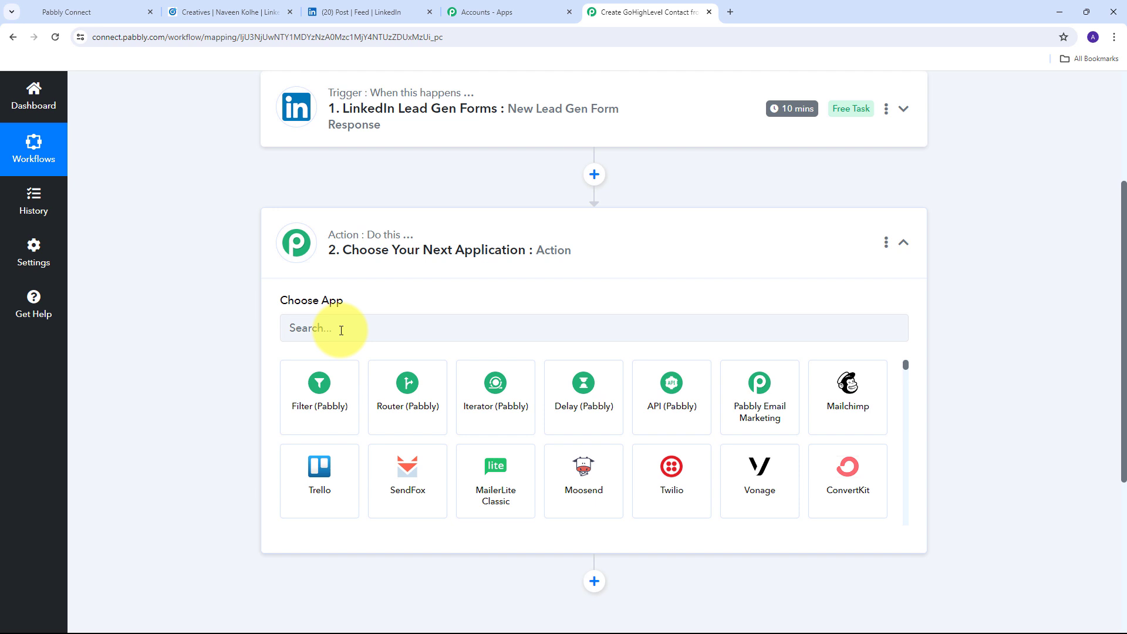
left_click(341, 330)
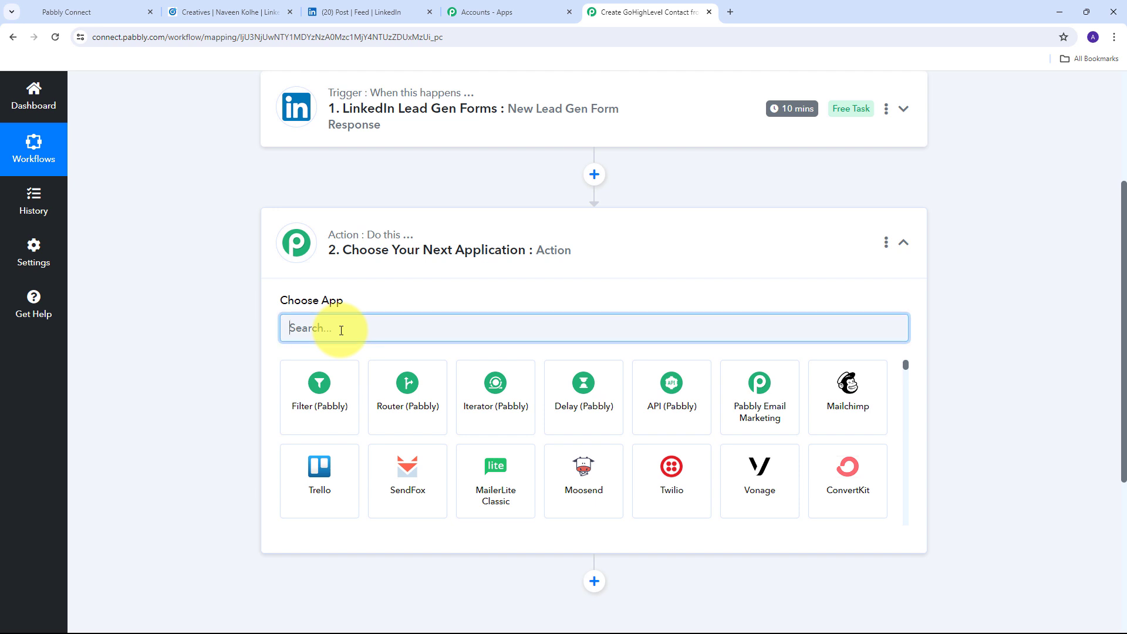
type("Leadconnector")
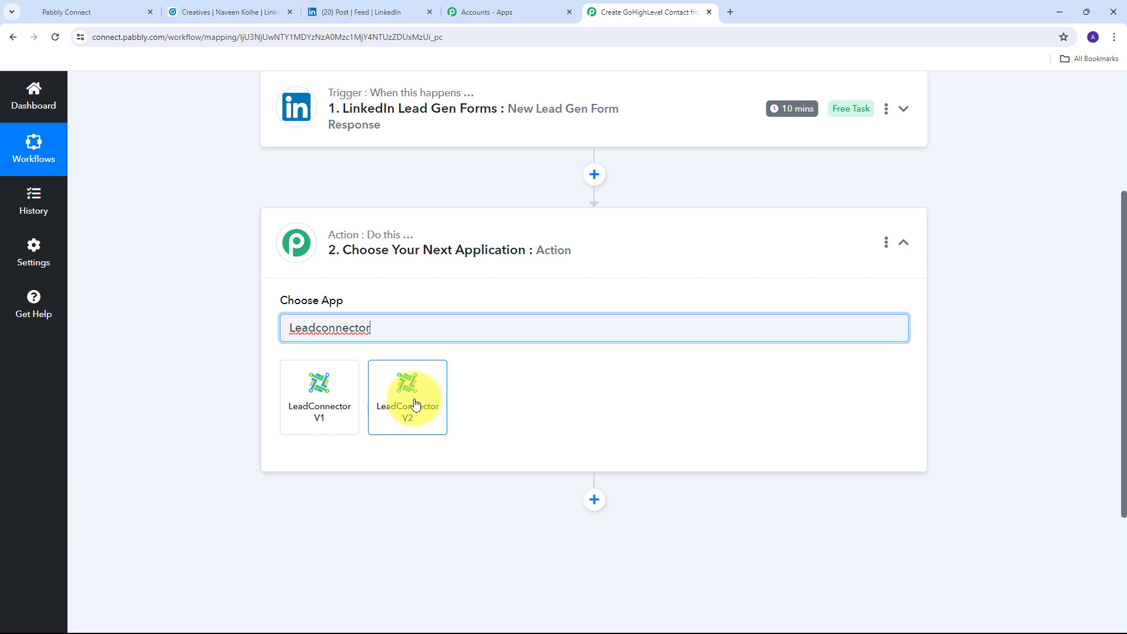
left_click(415, 404)
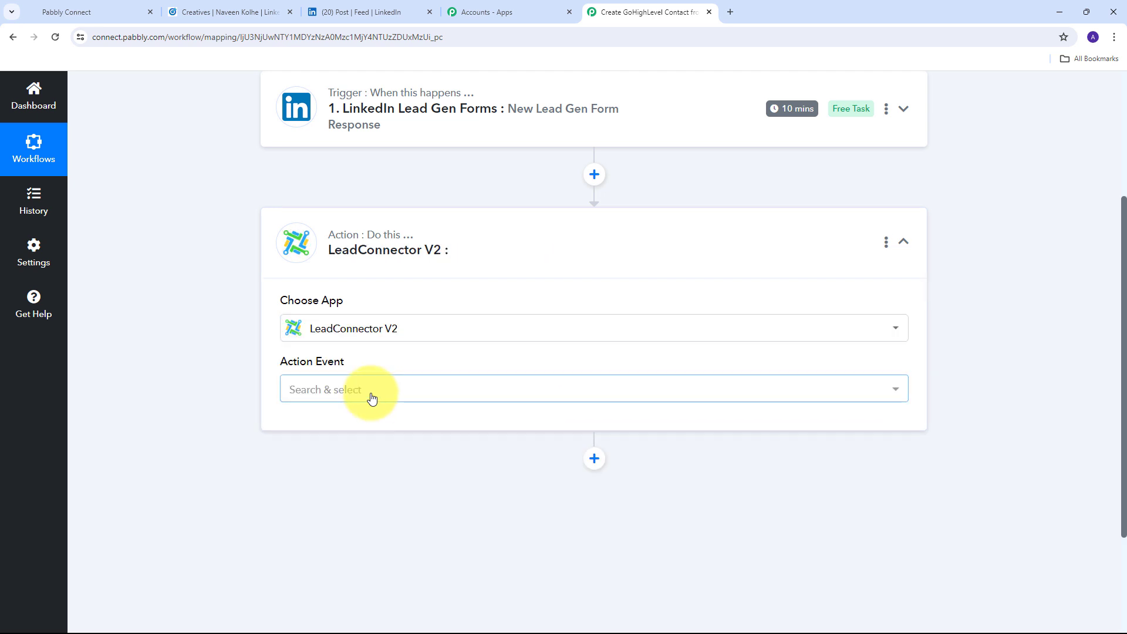
left_click(499, 400)
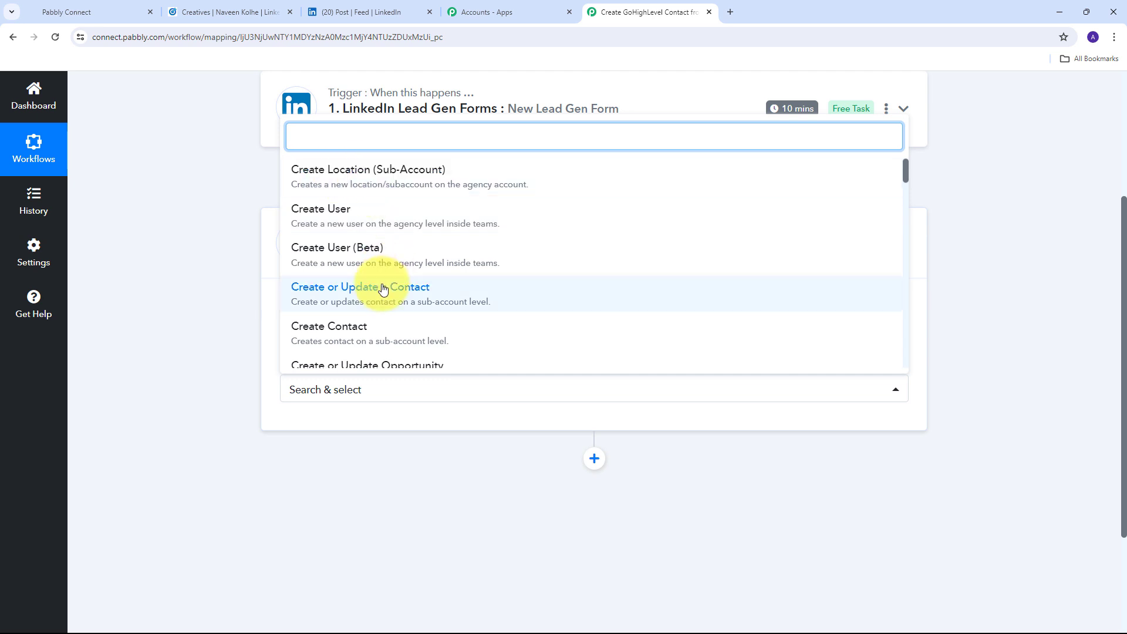
left_click(373, 338)
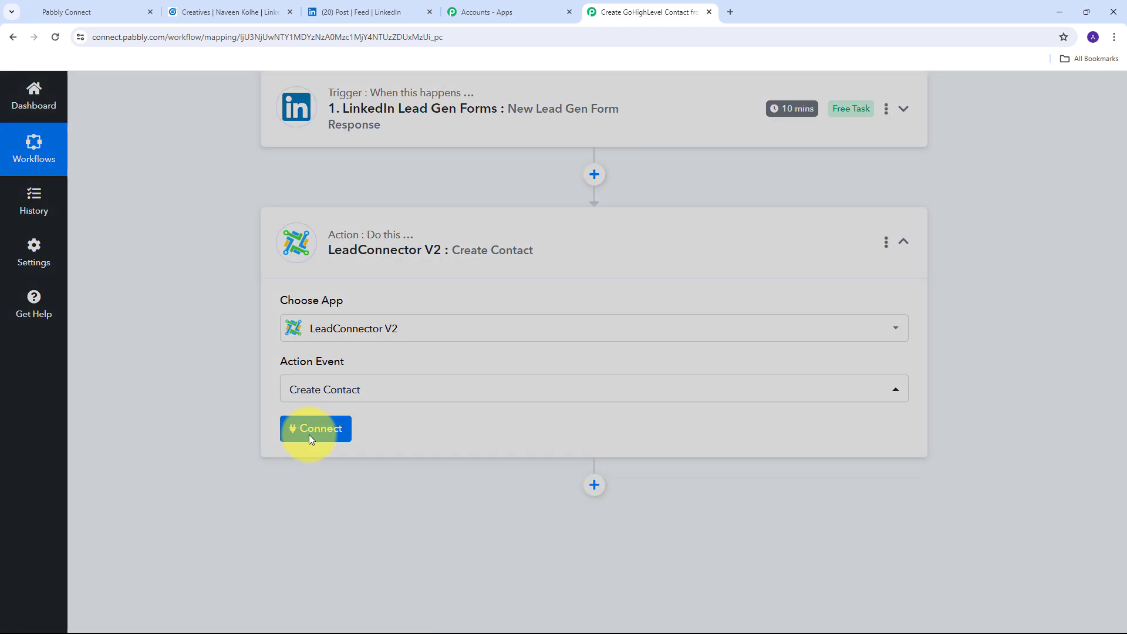
- Add a new LeadConnector V2 connection and authorize it for the Pabbly Connect sub-account
left_click(309, 434)
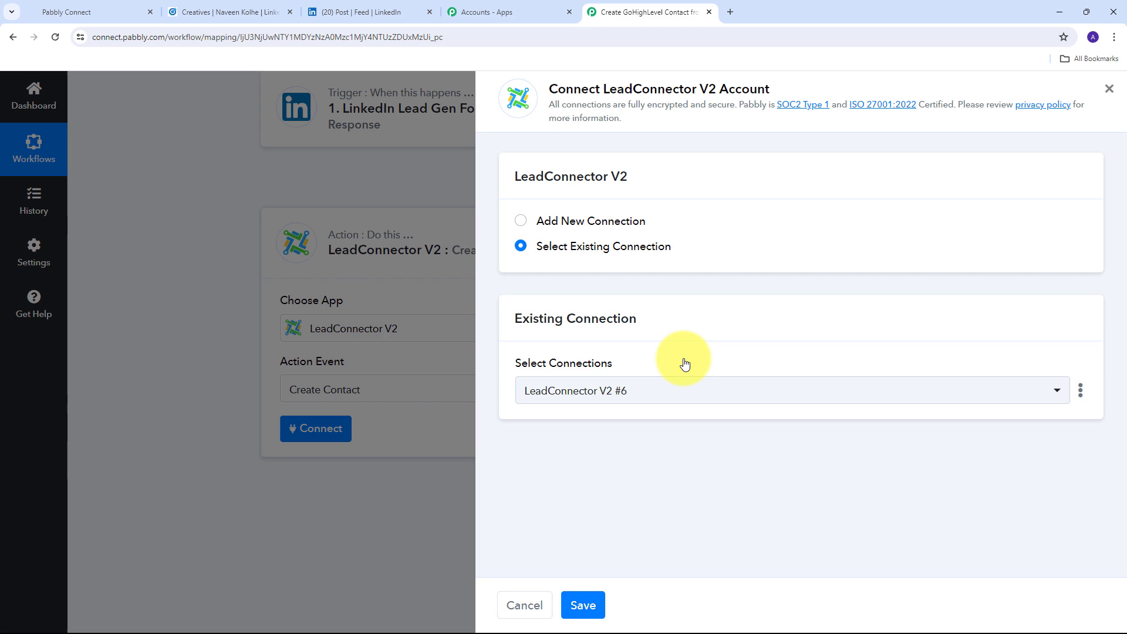
left_click(558, 221)
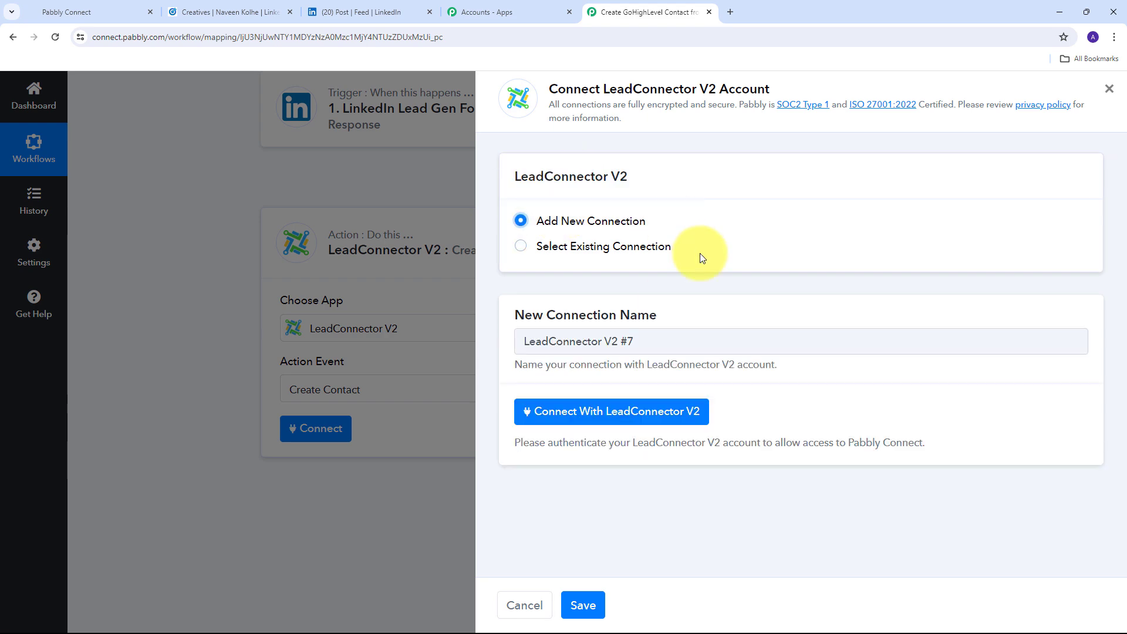
left_click(615, 413)
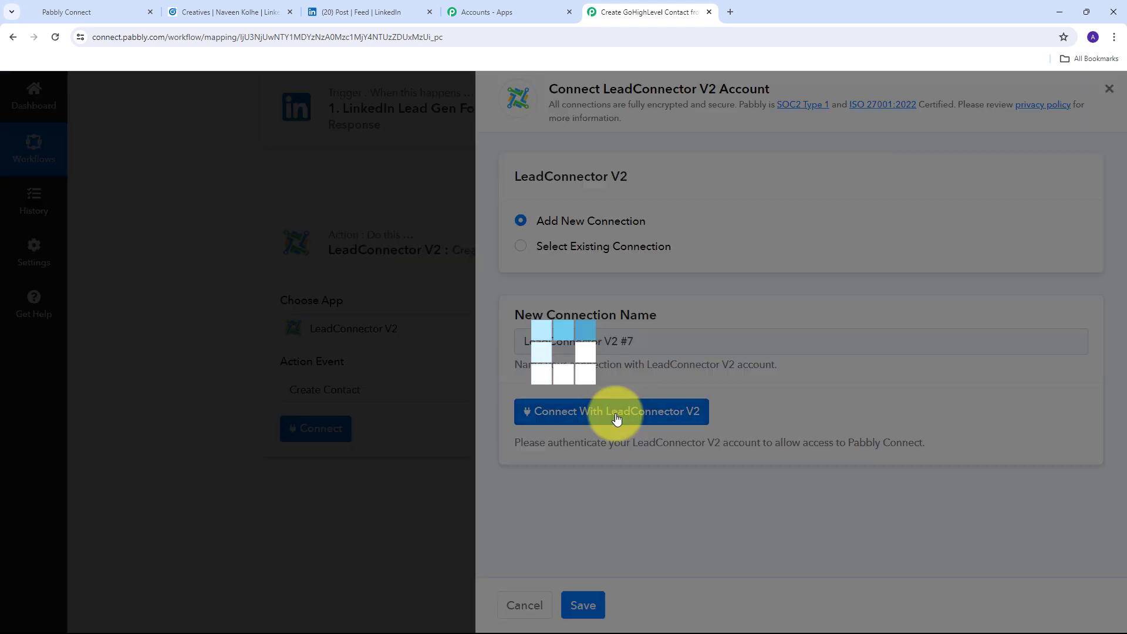
scroll(176, 187, "down", 1)
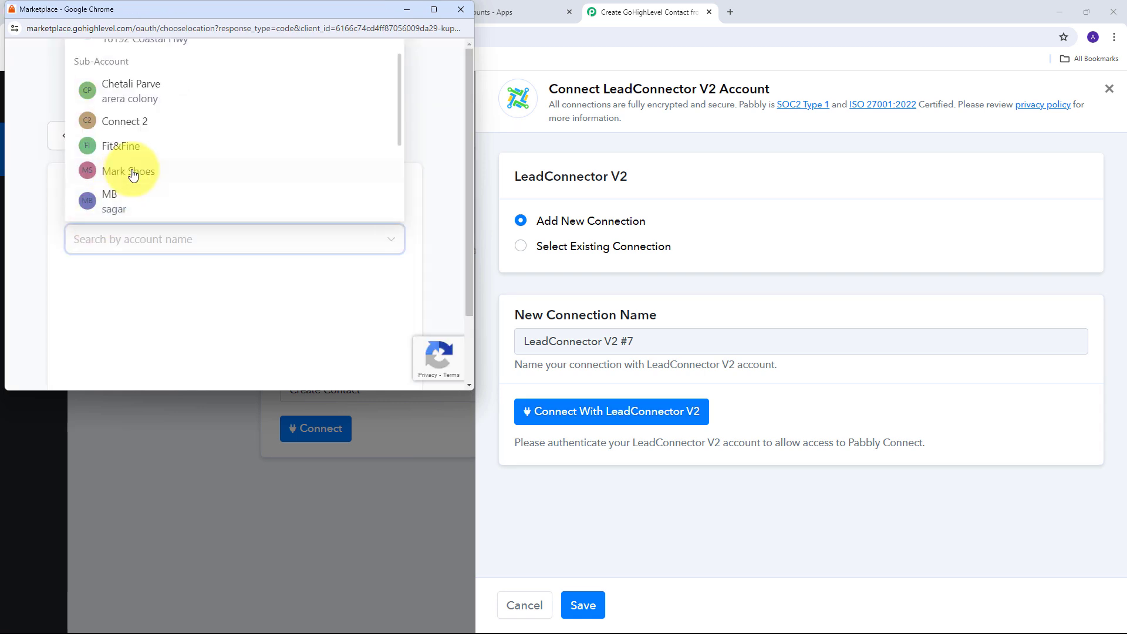
scroll(199, 146, "down", 5)
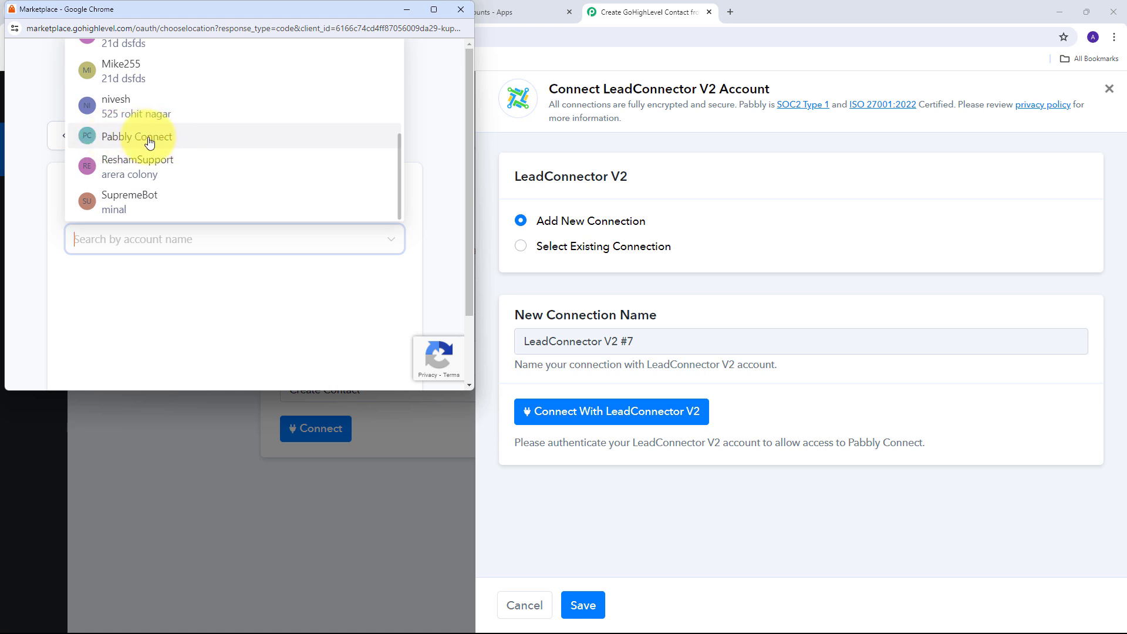
left_click(254, 138)
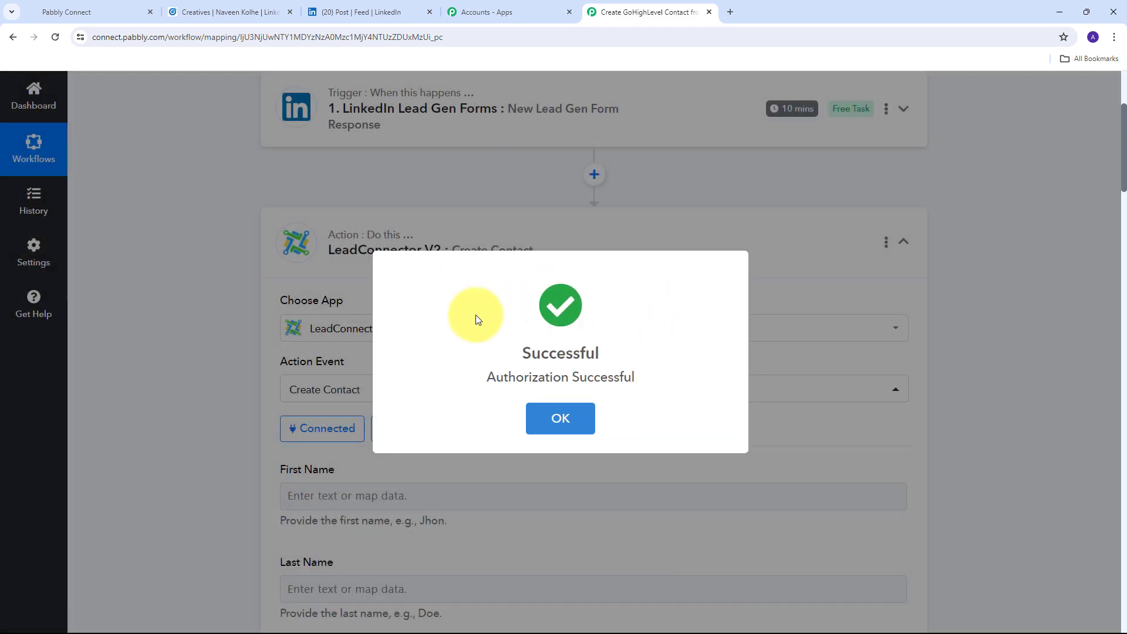
- Map the contact's First Name to the FormResponse Answers 2 AnswerDetails answer from the LinkedIn Lead Gen Forms response
scroll(508, 264, "down", 8)
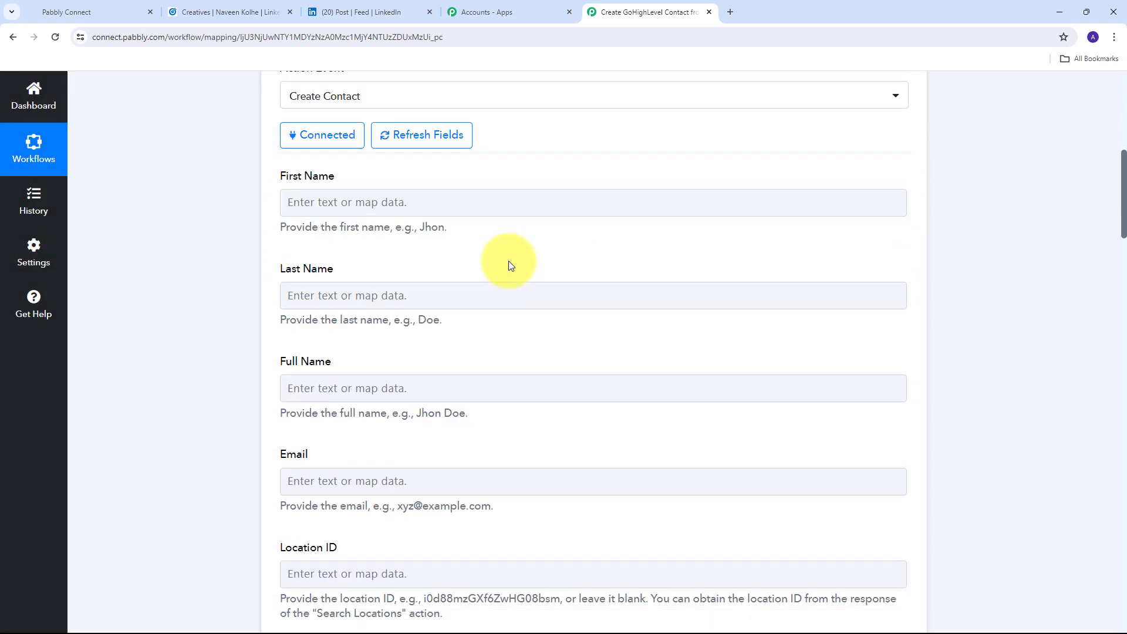
scroll(505, 262, "down", 7)
scroll(505, 264, "up", 13)
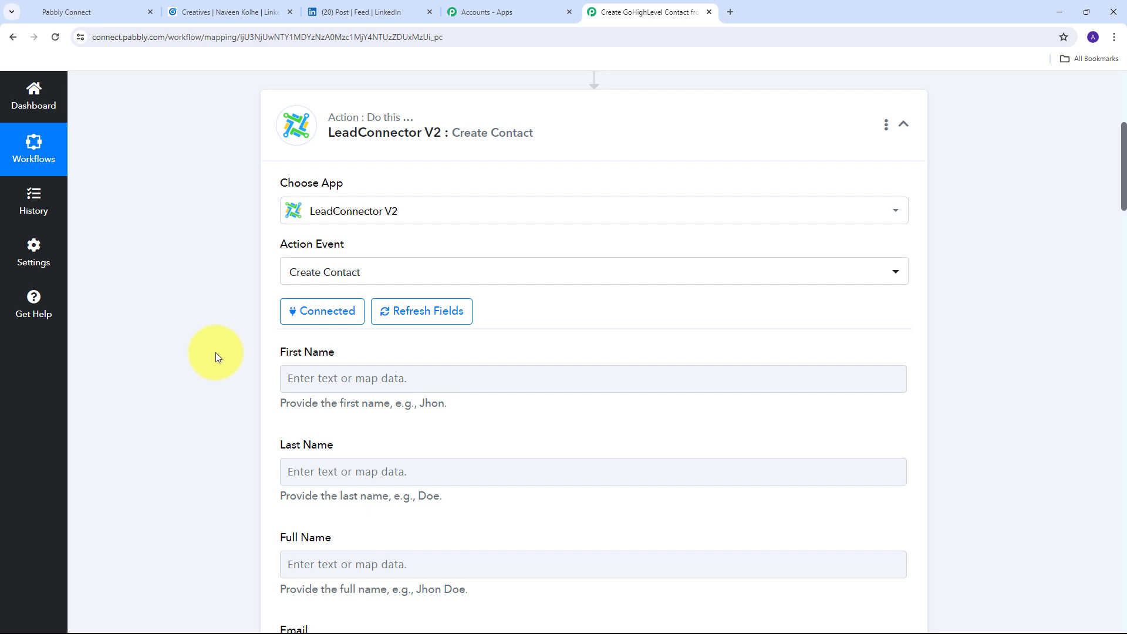
scroll(216, 352, "down", 1)
scroll(415, 357, "down", 1)
scroll(414, 362, "down", 1)
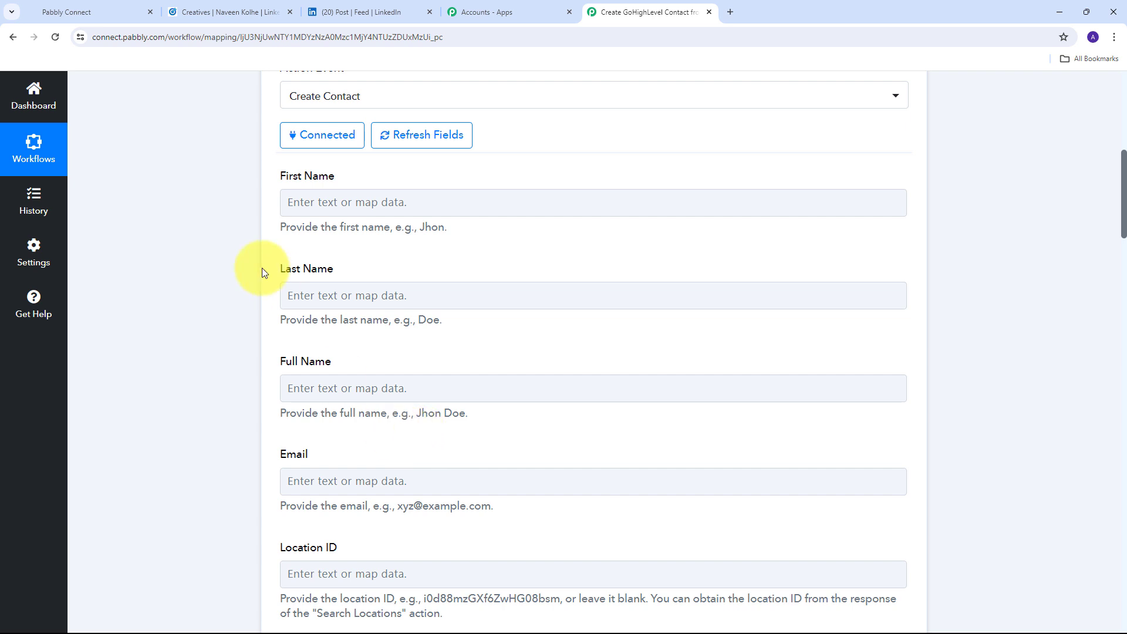
left_click(329, 202)
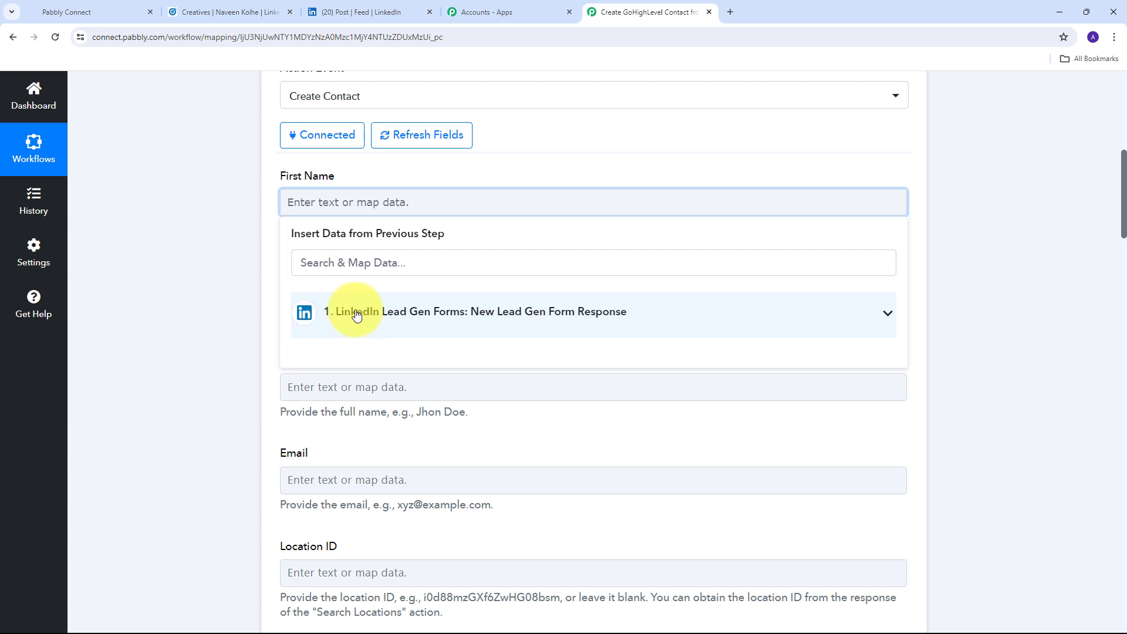
left_click(568, 315)
scroll(496, 368, "down", 4)
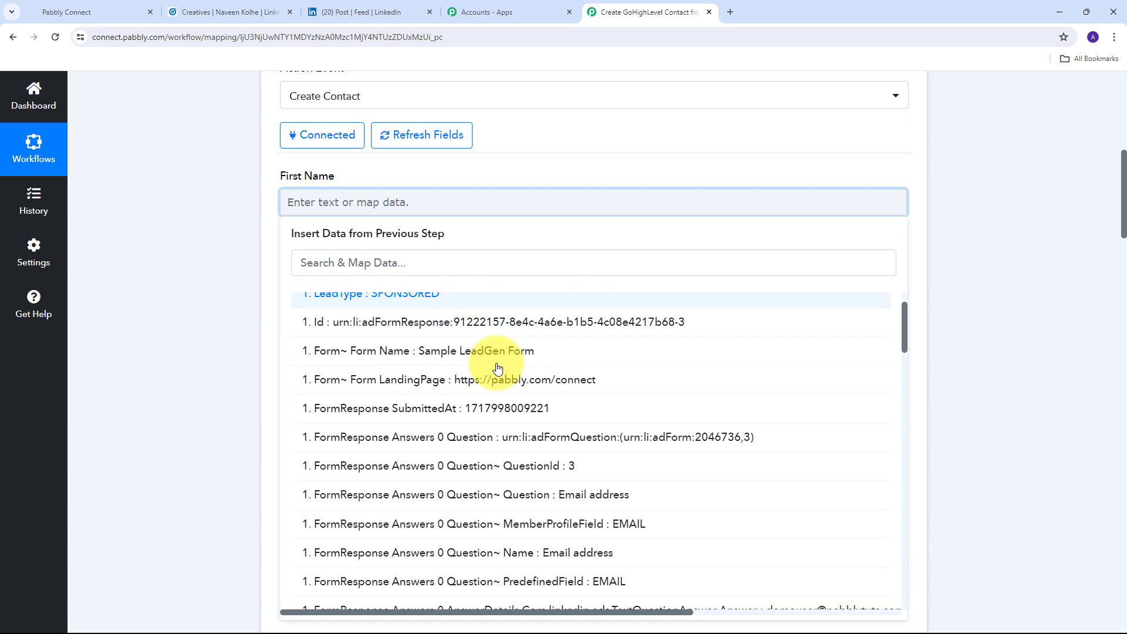
scroll(497, 369, "down", 6)
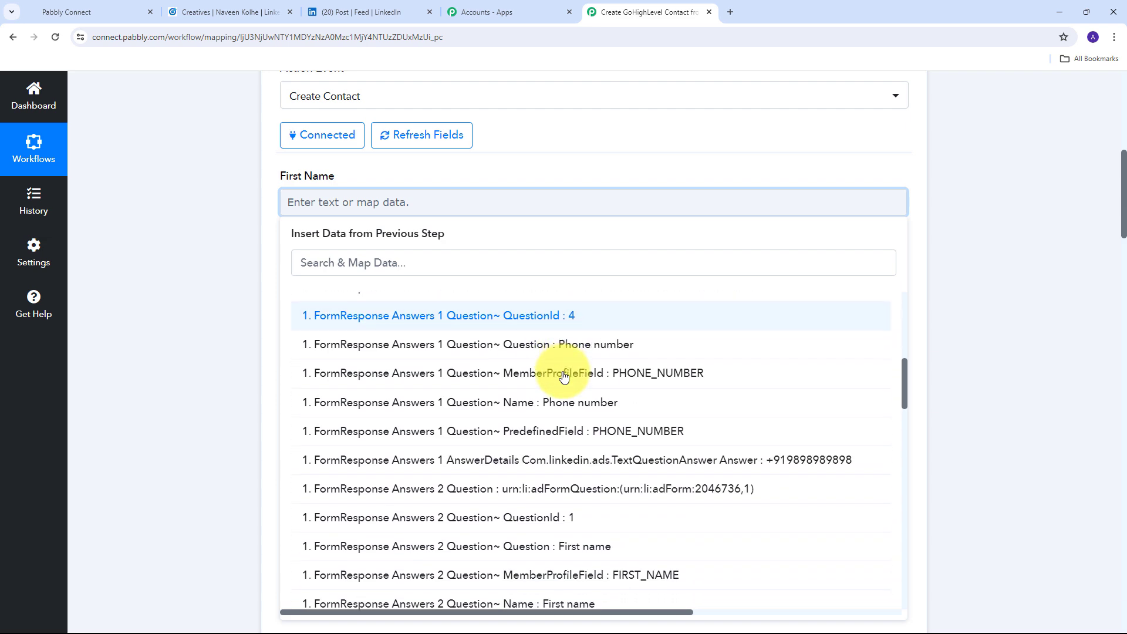
scroll(563, 376, "down", 2)
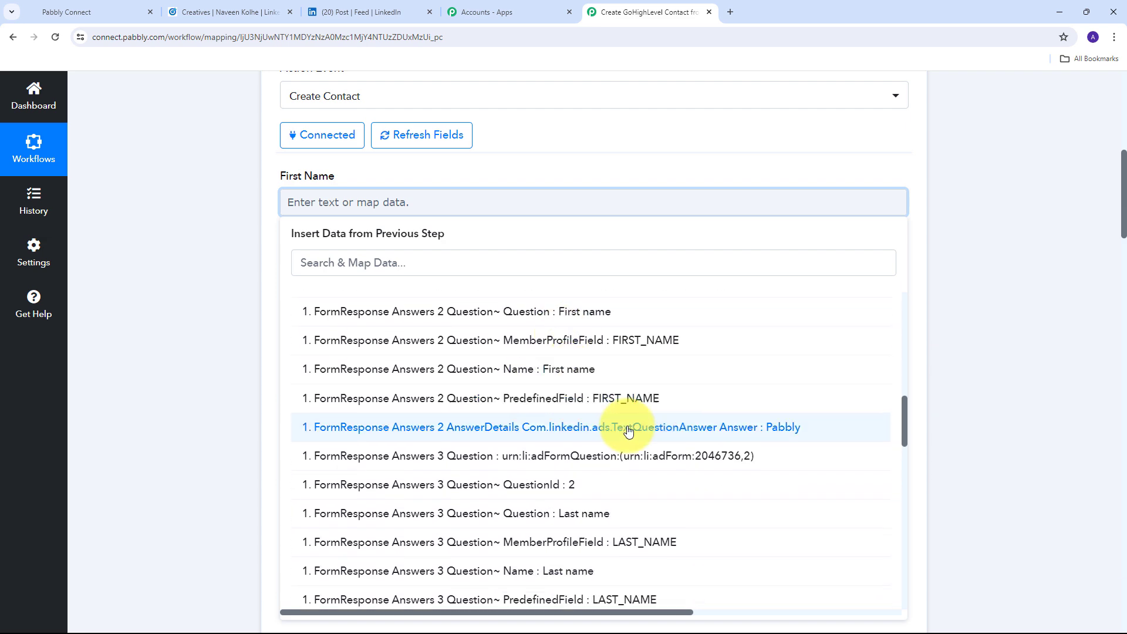
left_click(775, 435)
left_click(202, 287)
- Map the contact's Last Name to the FormResponse Answers 3 AnswerDetails answer from the LinkedIn response
scroll(452, 283, "down", 1)
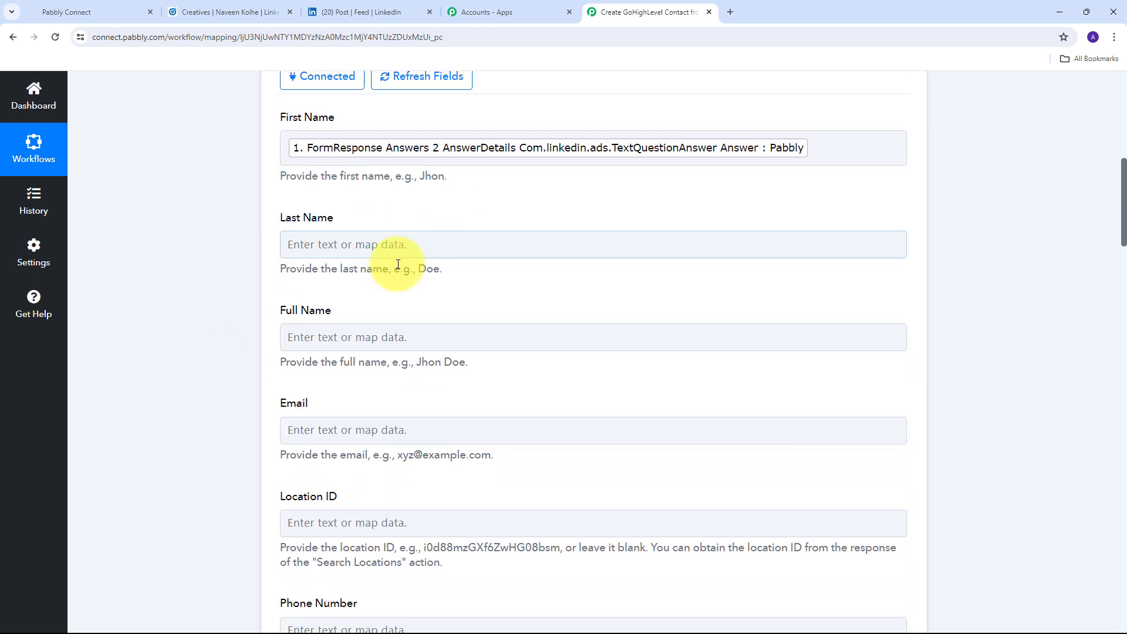
left_click(380, 245)
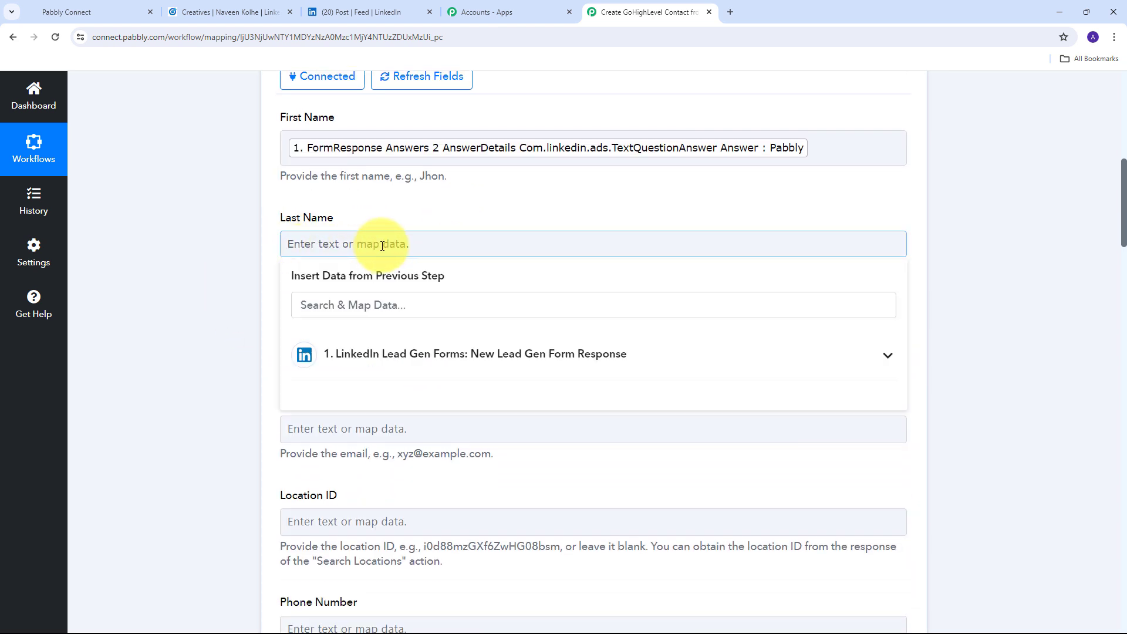
left_click(691, 364)
scroll(647, 417, "down", 5)
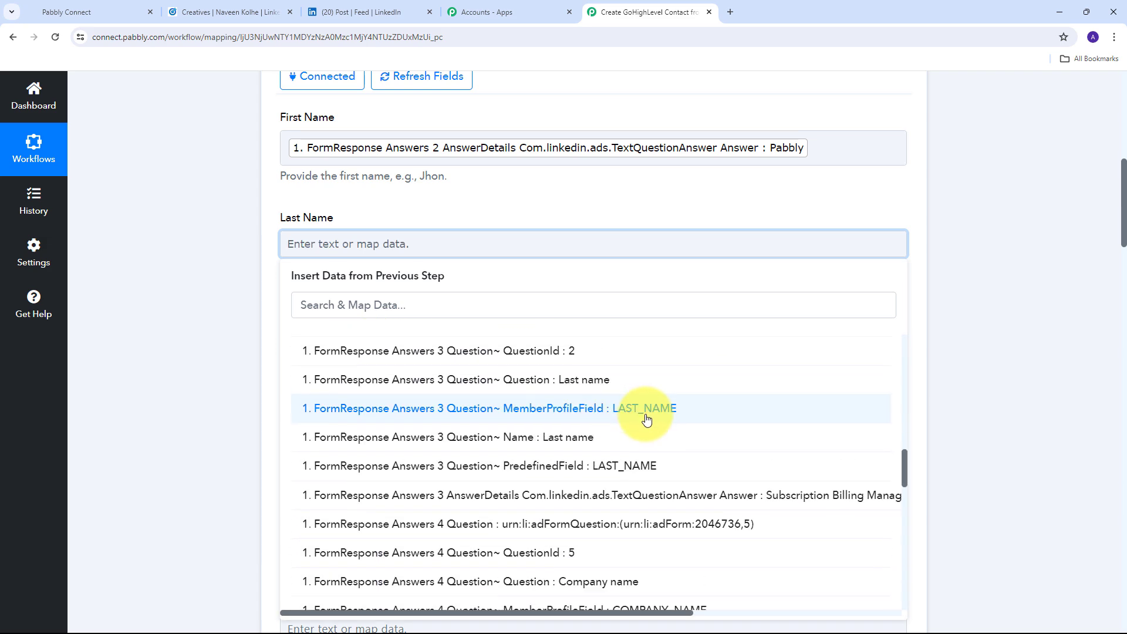
left_click(778, 498)
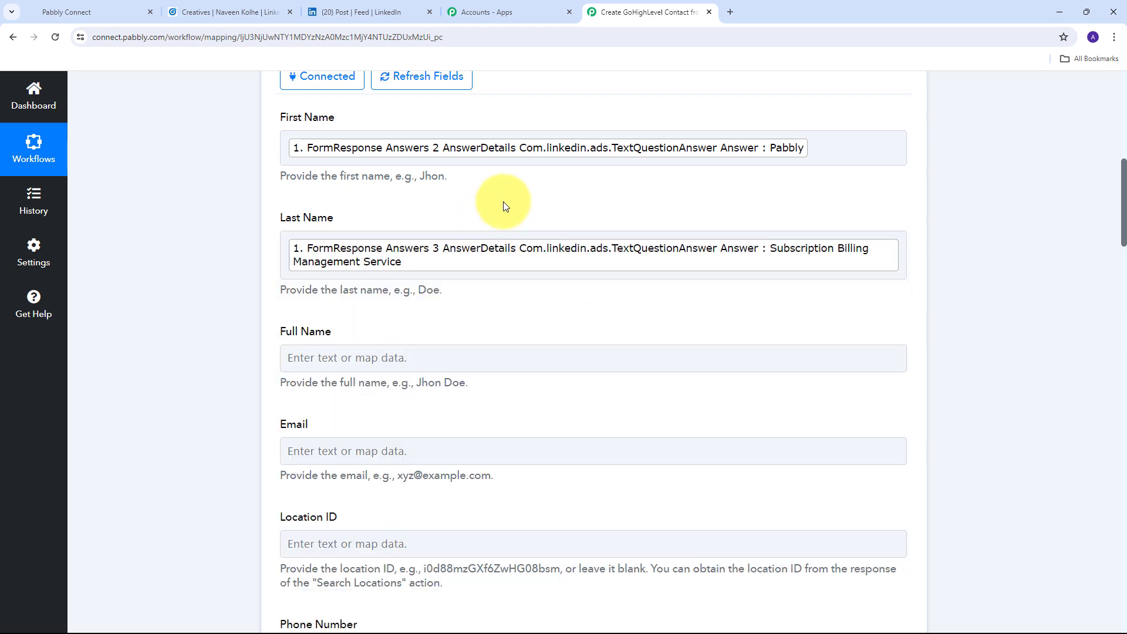
- Map the contact's Full Name to the first-name answer (Answers 2) followed by the last-name answer (Answers 3) of the LinkedIn response
scroll(502, 202, "down", 2)
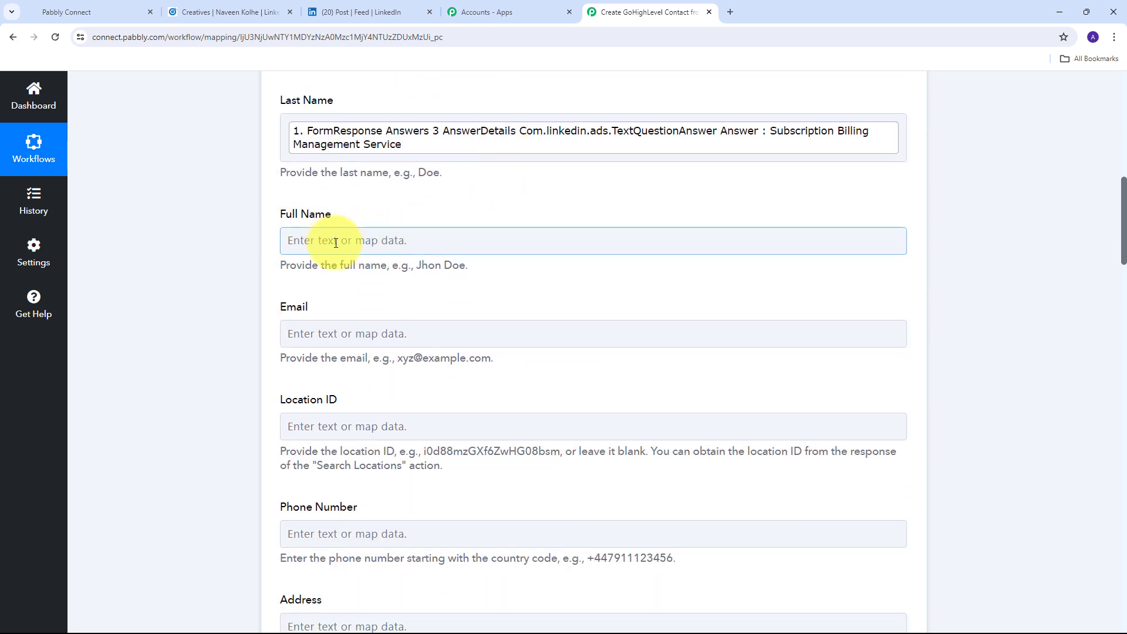
left_click(335, 241)
left_click(411, 351)
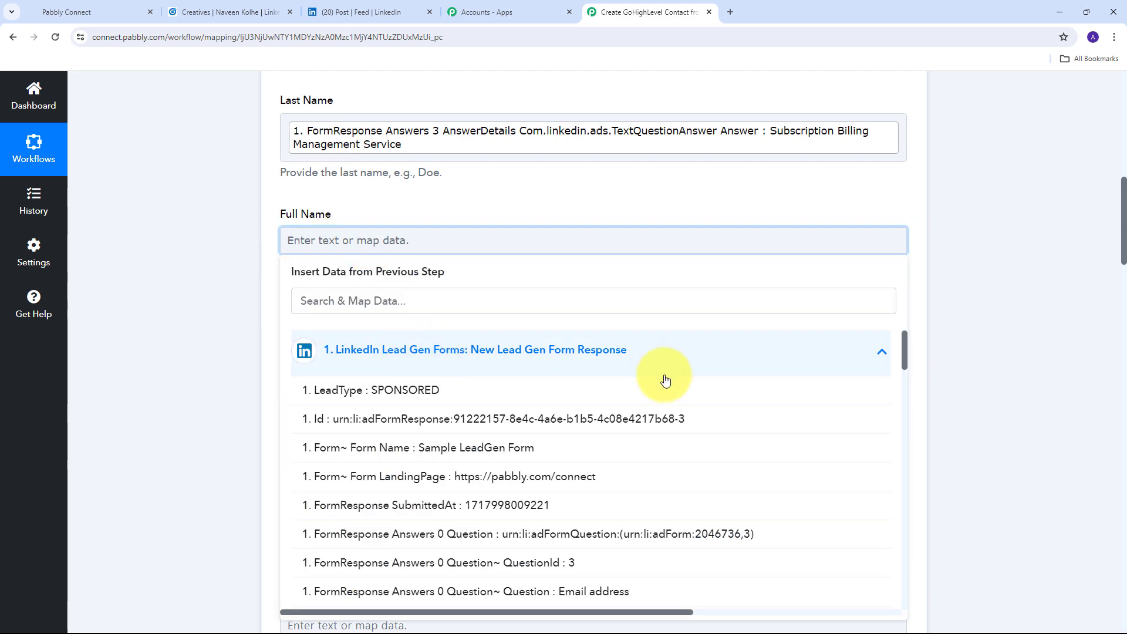
scroll(665, 381, "down", 8)
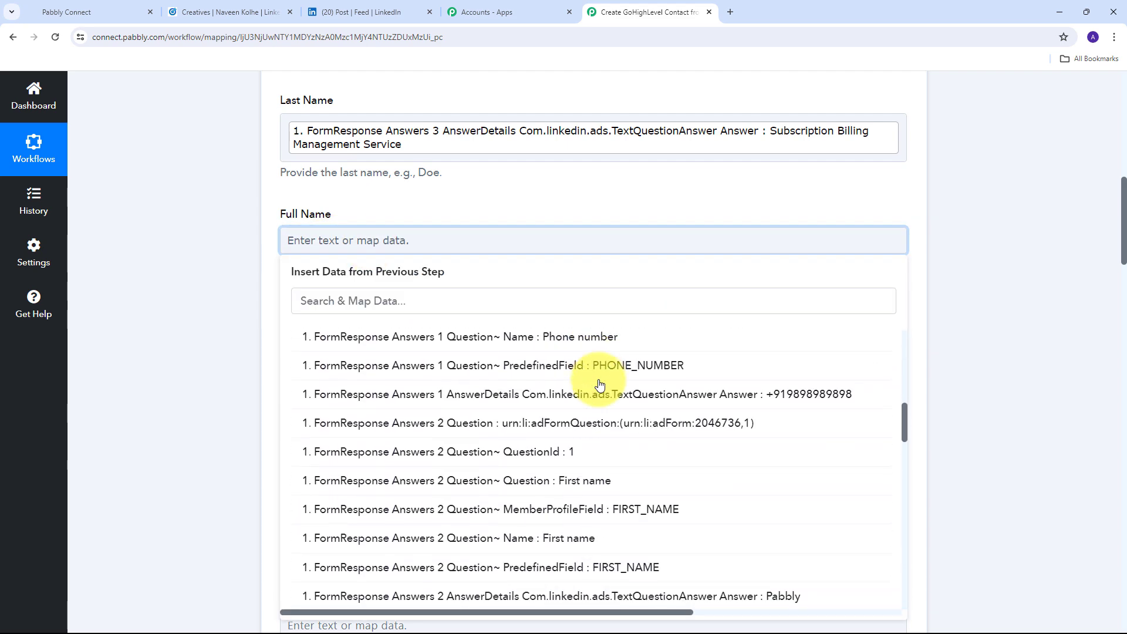
scroll(587, 383, "down", 2)
left_click(658, 524)
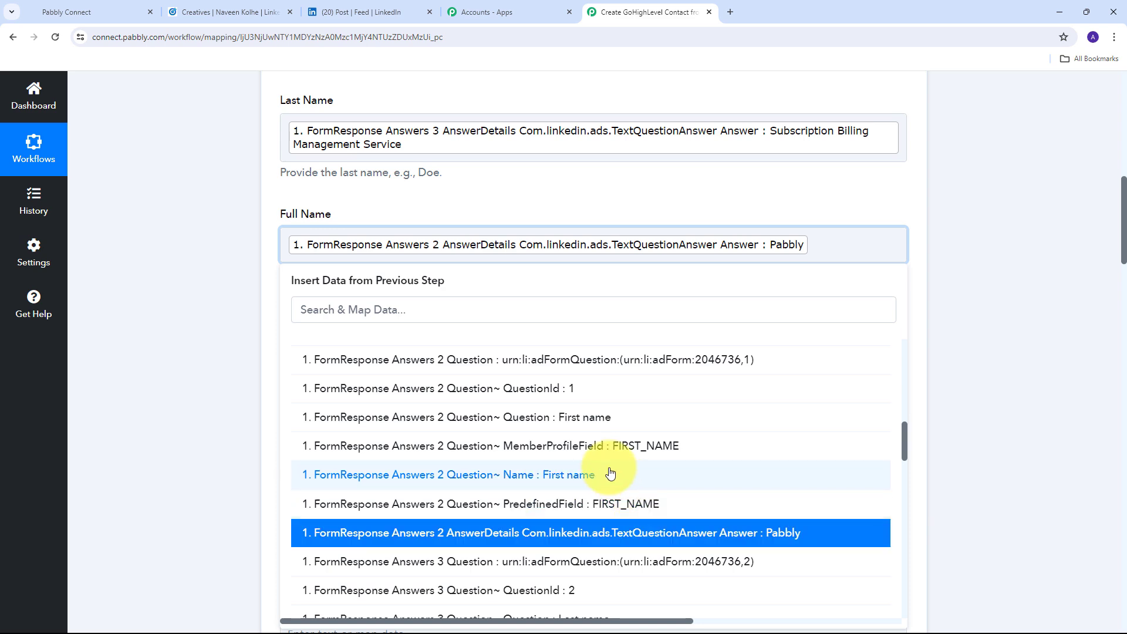
scroll(528, 411, "down", 5)
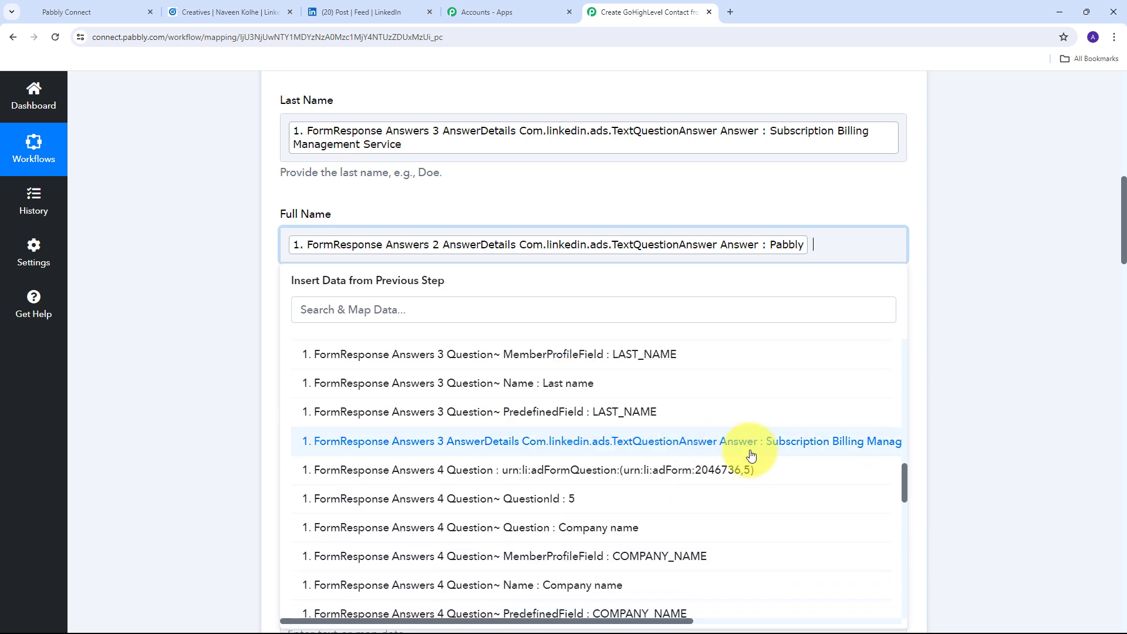
left_click(752, 455)
left_click(426, 189)
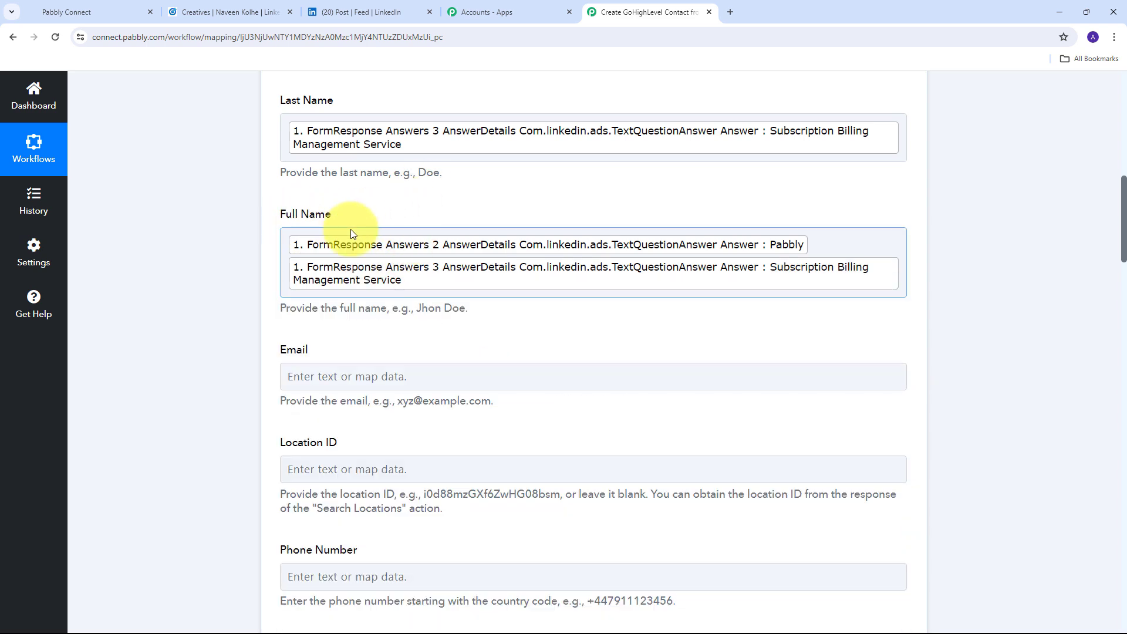
- Map the contact's Email to the FormResponse Answers 0 AnswerDetails answer from the LinkedIn response
scroll(352, 234, "down", 2)
left_click(297, 257)
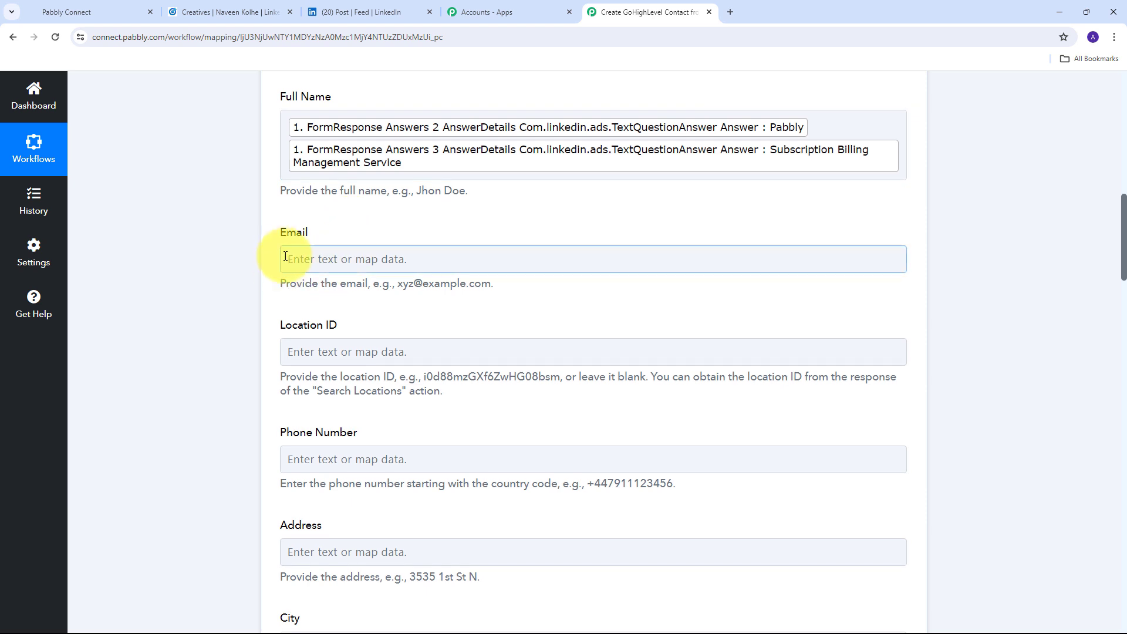
left_click(330, 258)
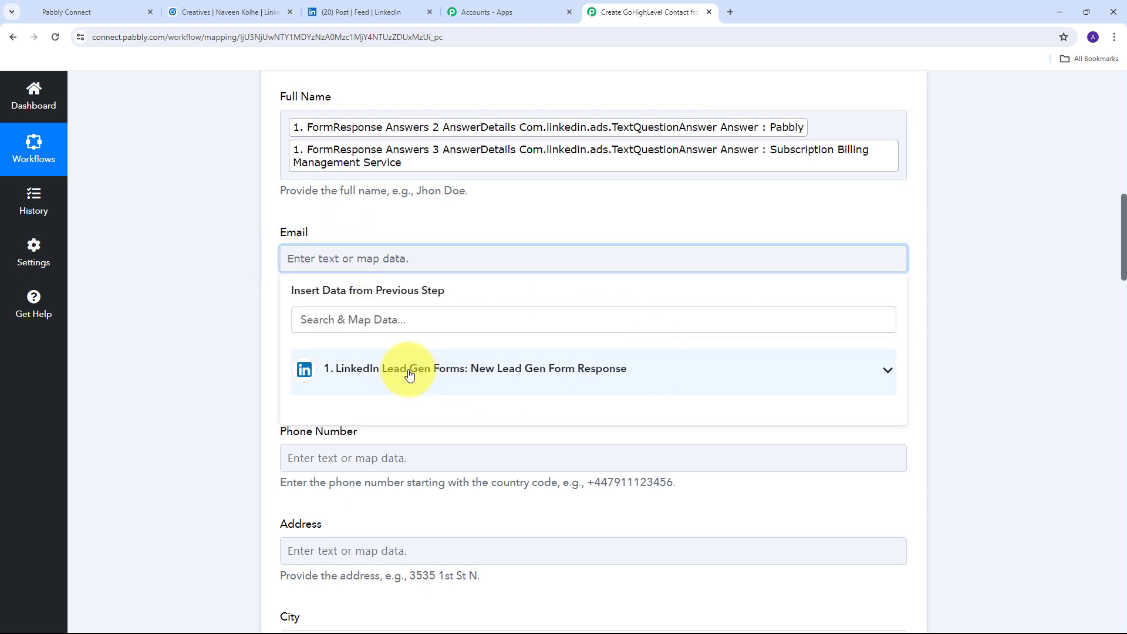
left_click(521, 376)
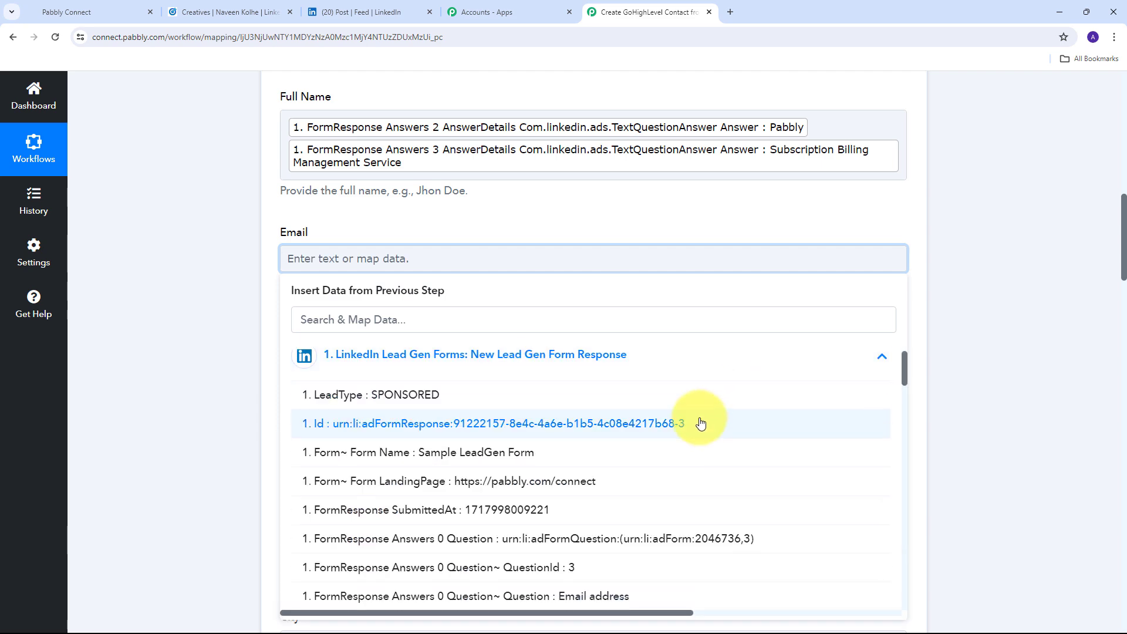
scroll(693, 419, "down", 3)
scroll(690, 414, "down", 2)
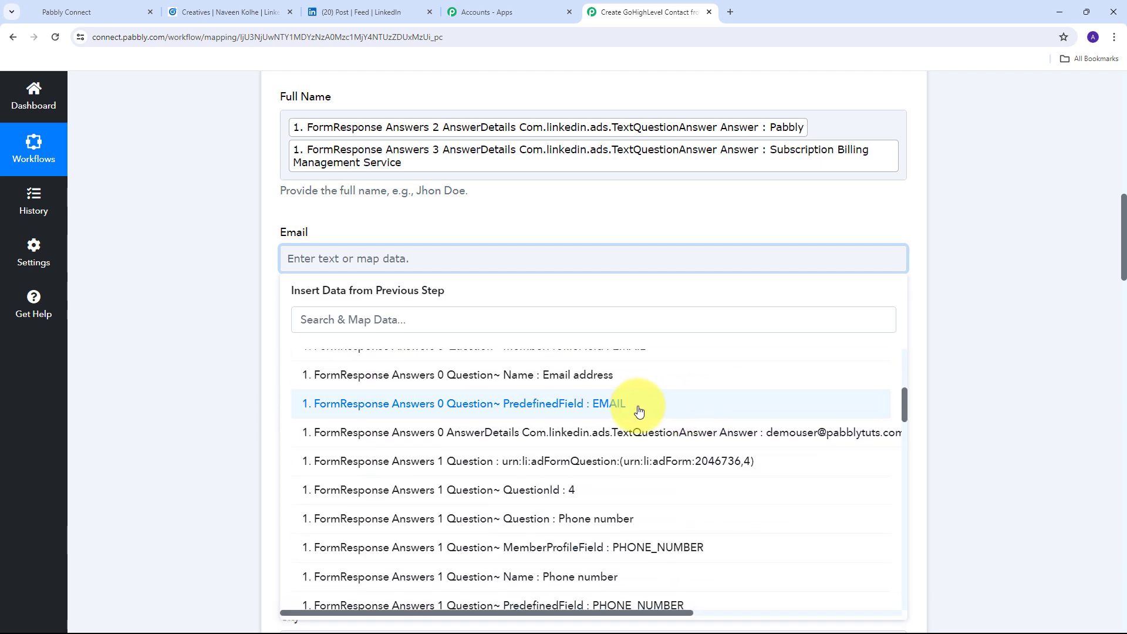
left_click(792, 436)
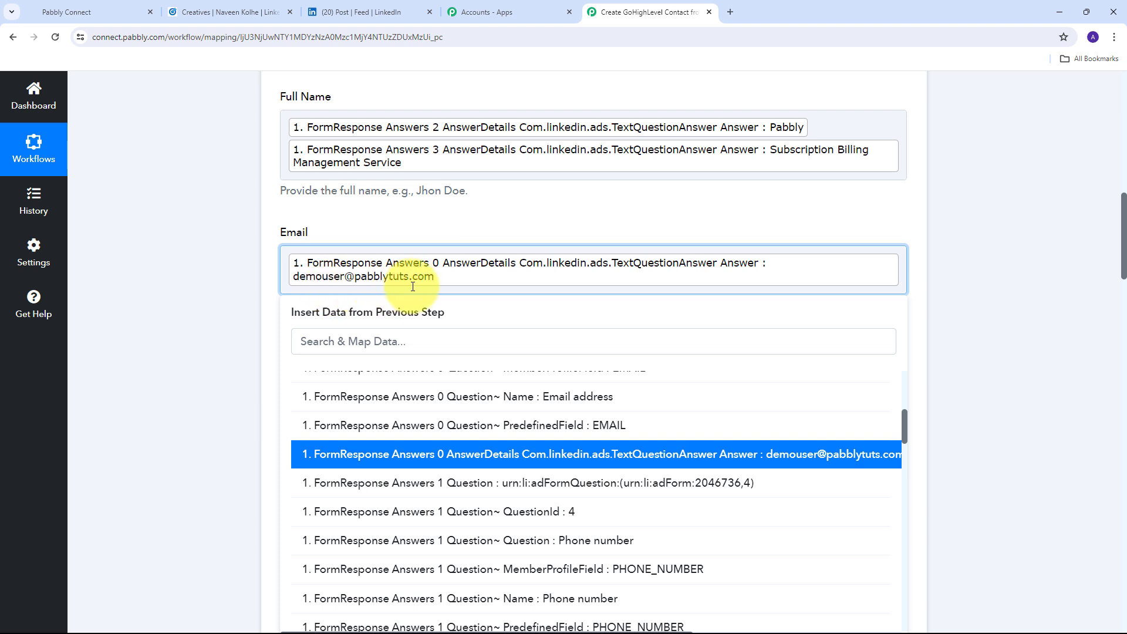
left_click(446, 224)
scroll(550, 228, "down", 2)
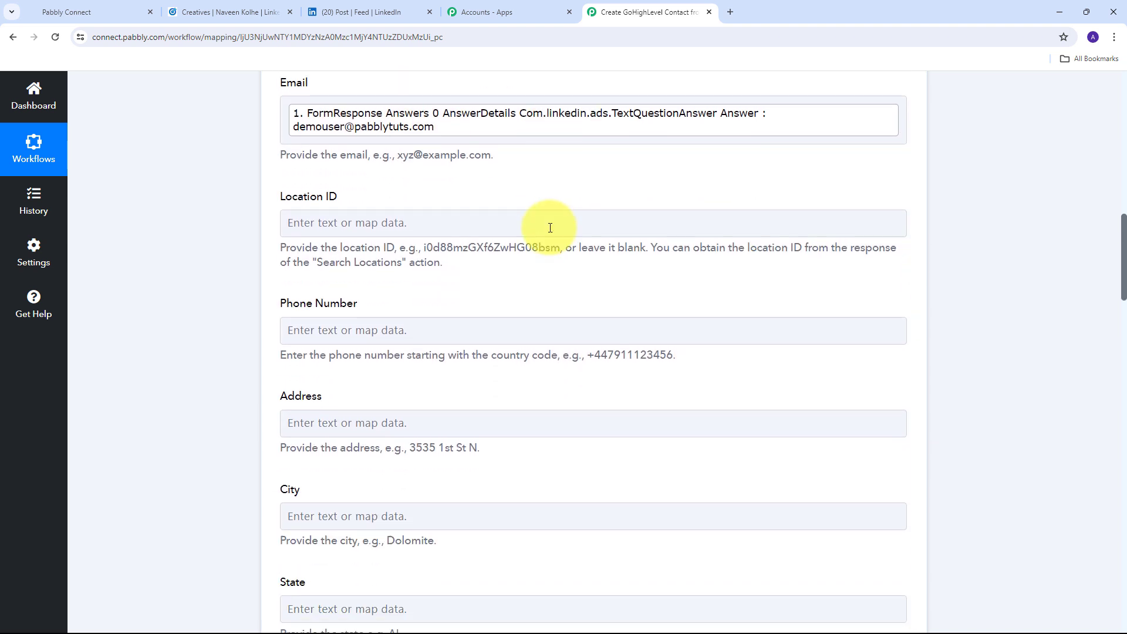
- Map the contact's Phone Number to the FormResponse Answers 1 AnswerDetails answer from the LinkedIn response and review the mapped name and email fields
left_click(337, 304)
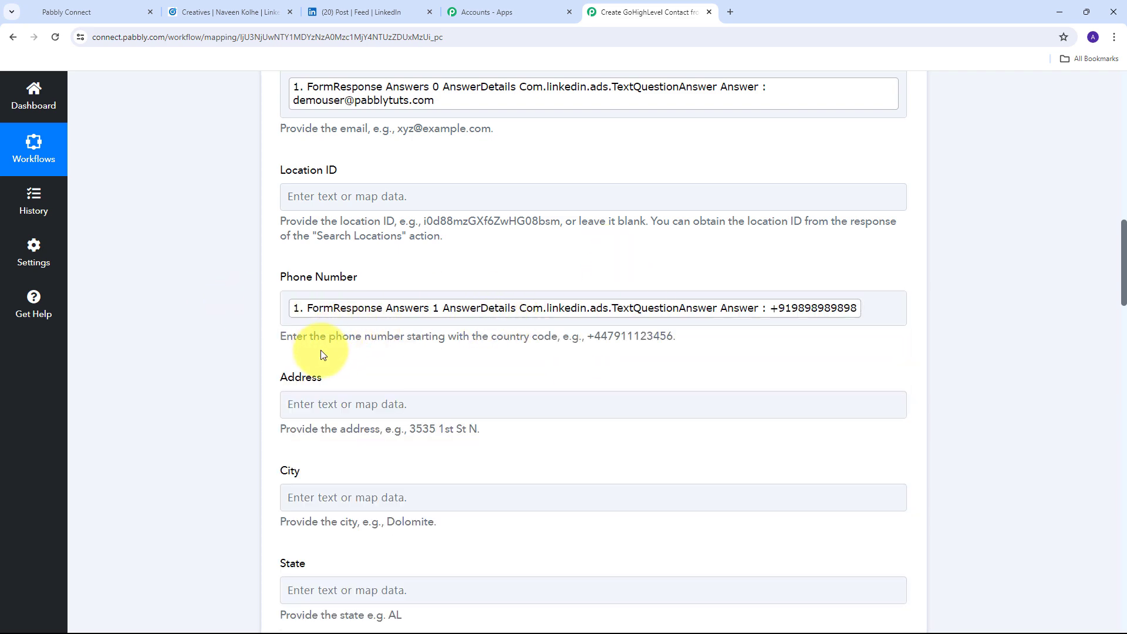
scroll(394, 362, "up", 8)
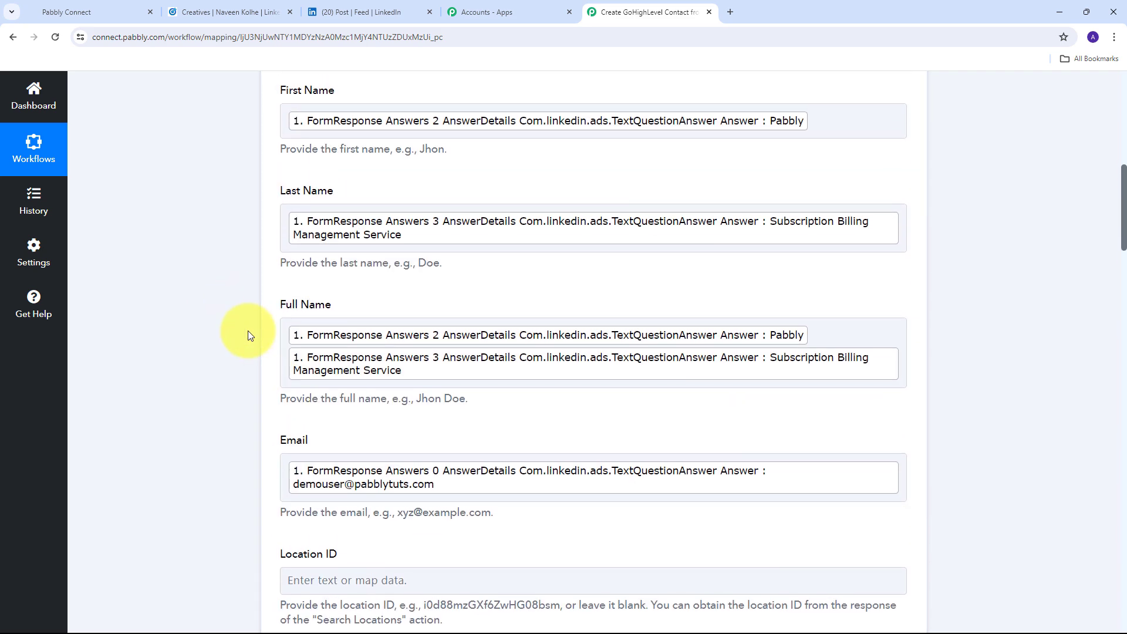
scroll(248, 331, "down", 1)
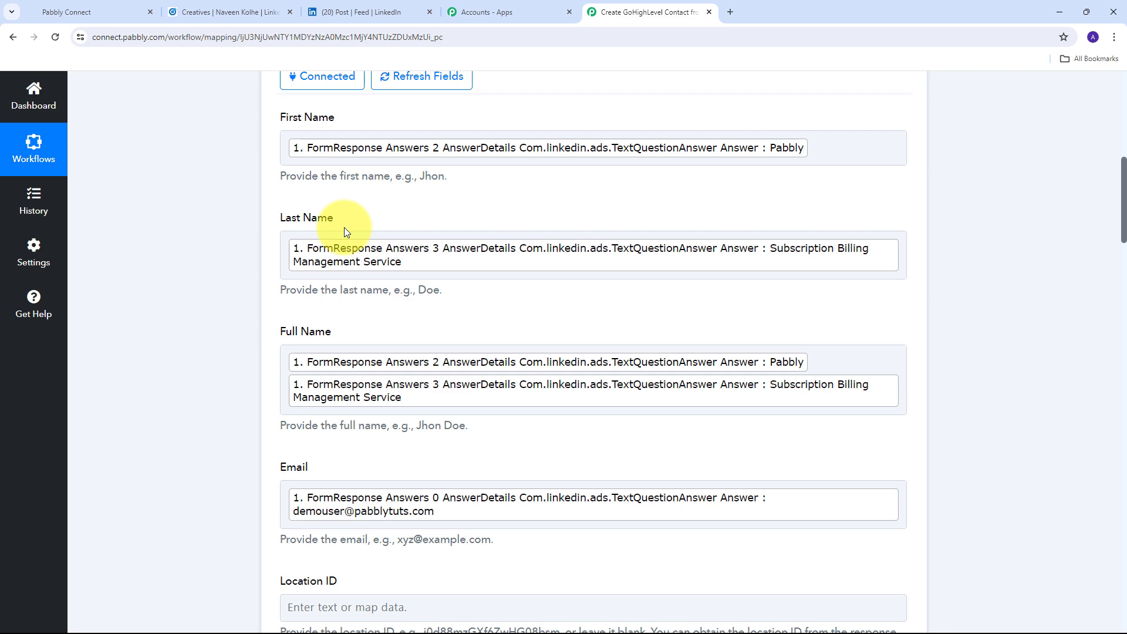
scroll(349, 228, "down", 4)
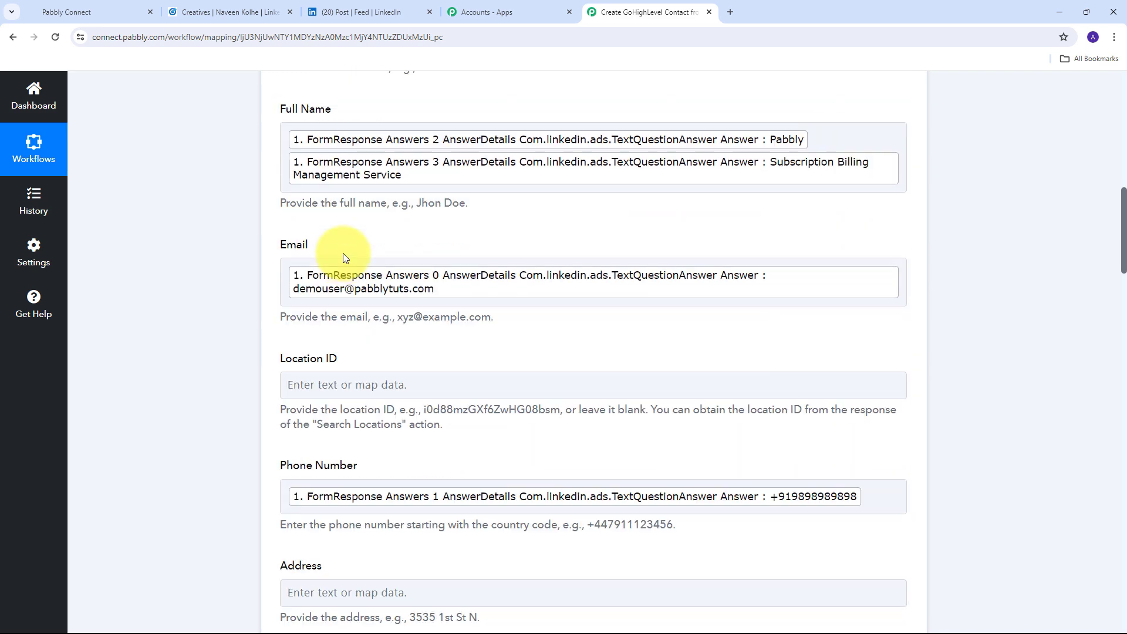
scroll(285, 407, "up", 2)
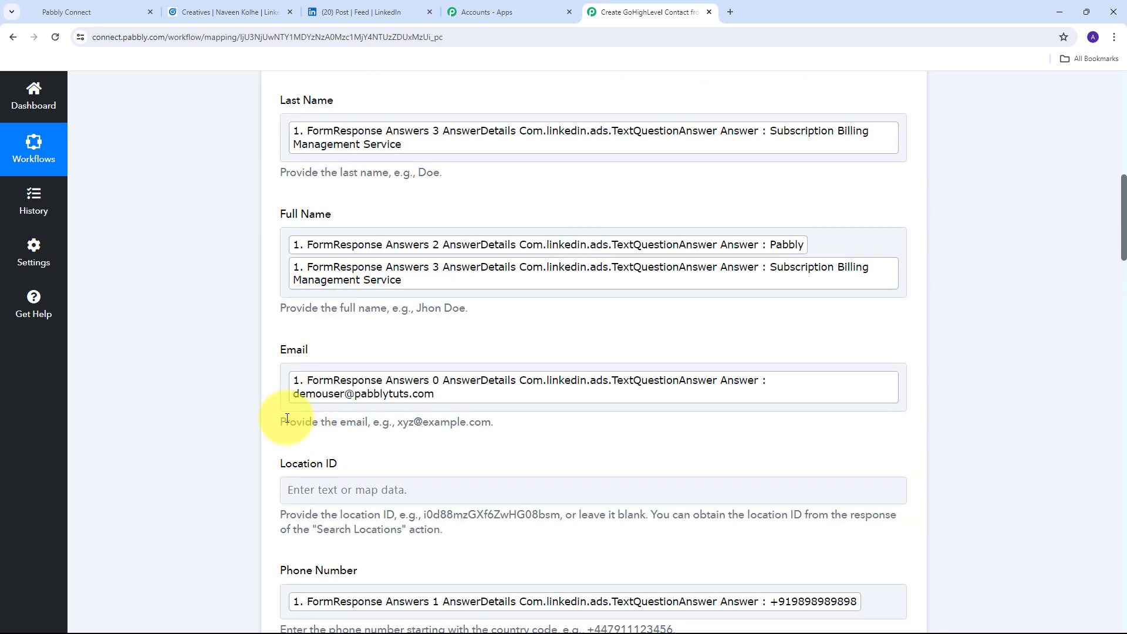
scroll(289, 415, "up", 3)
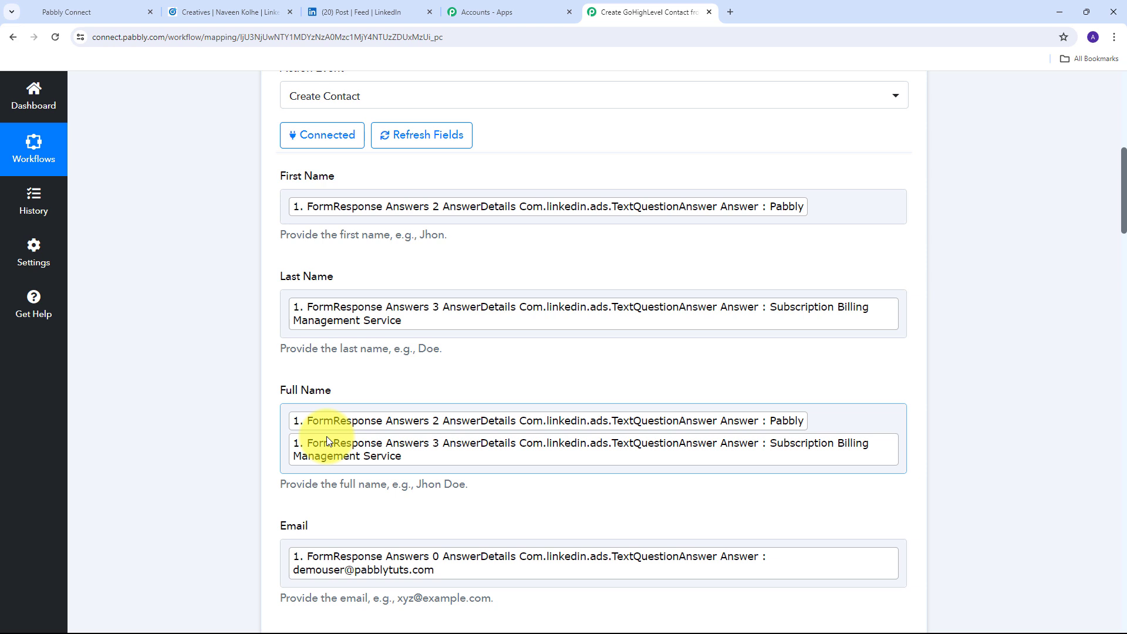
scroll(631, 206, "down", 1)
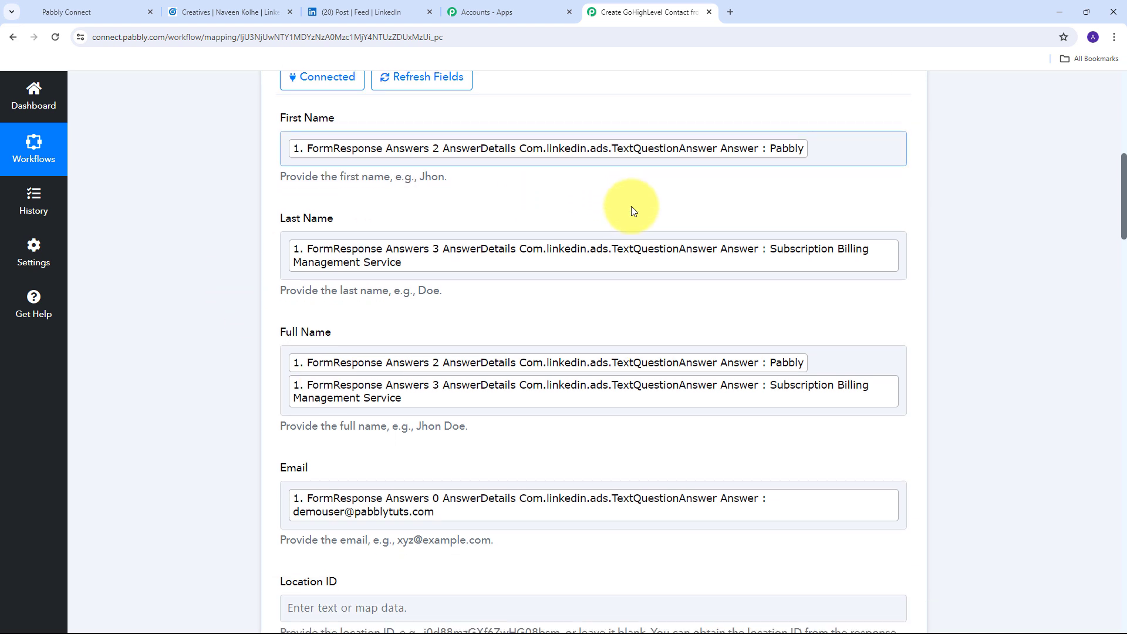
scroll(631, 206, "down", 3)
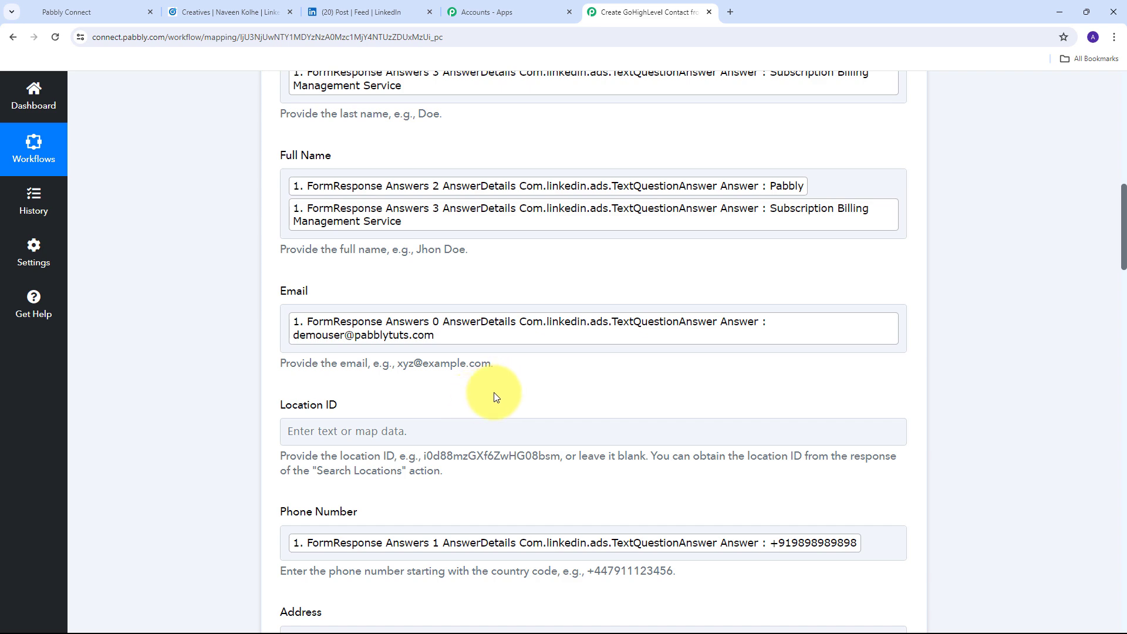
- Save the Create Contact action with a test request and examine the Contact Id in the received response
scroll(492, 374, "down", 20)
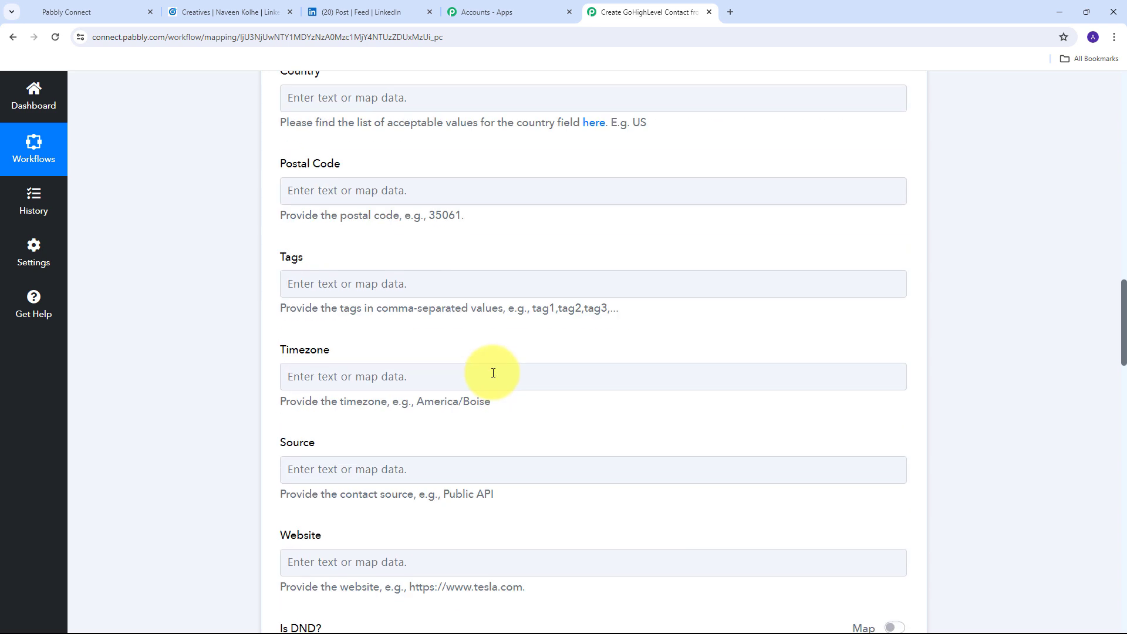
scroll(493, 372, "down", 5)
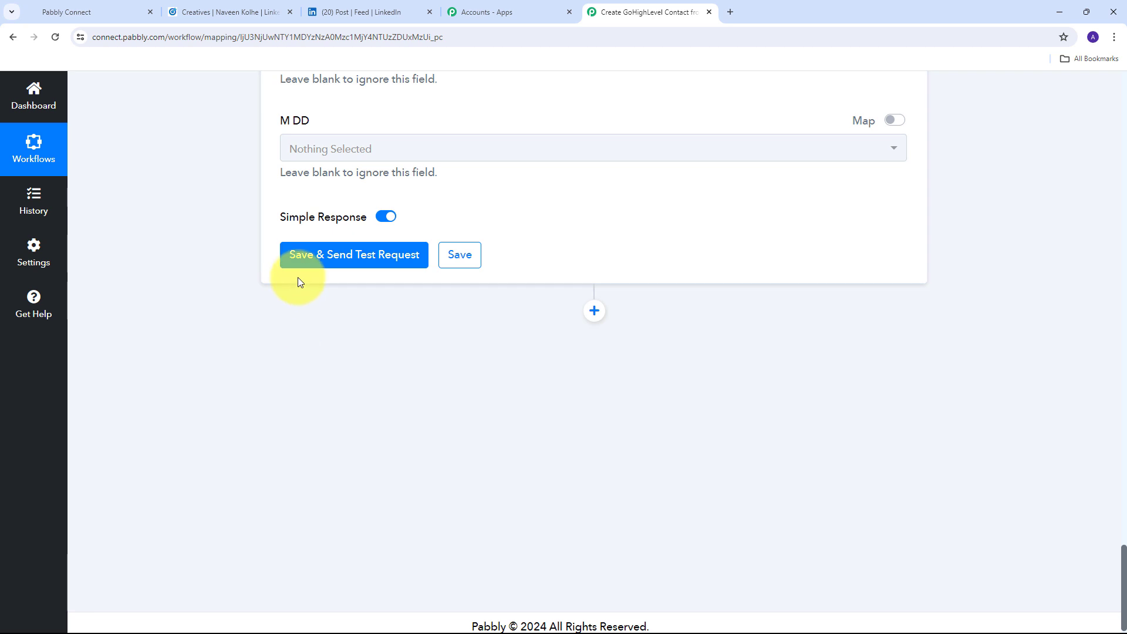
left_click(347, 255)
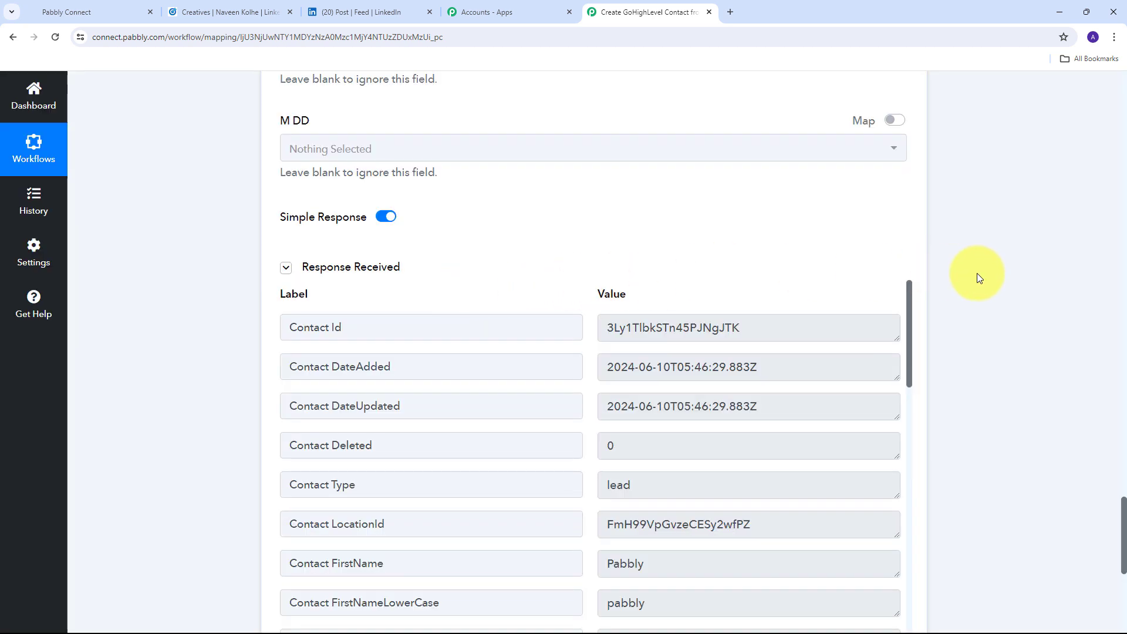
scroll(978, 273, "down", 2)
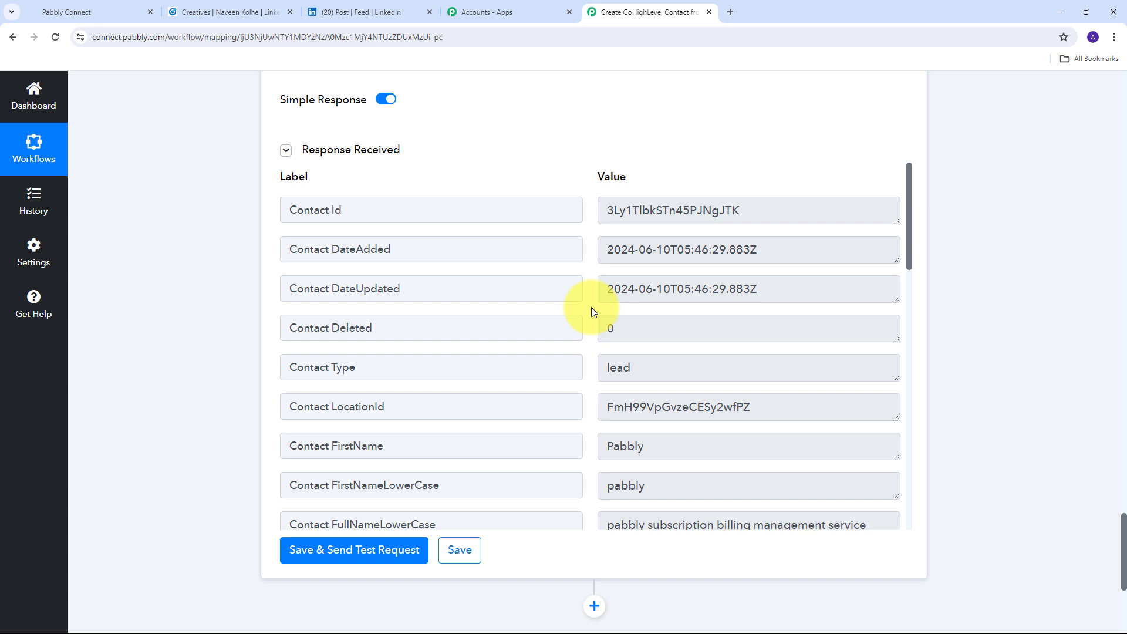
double_click(780, 211)
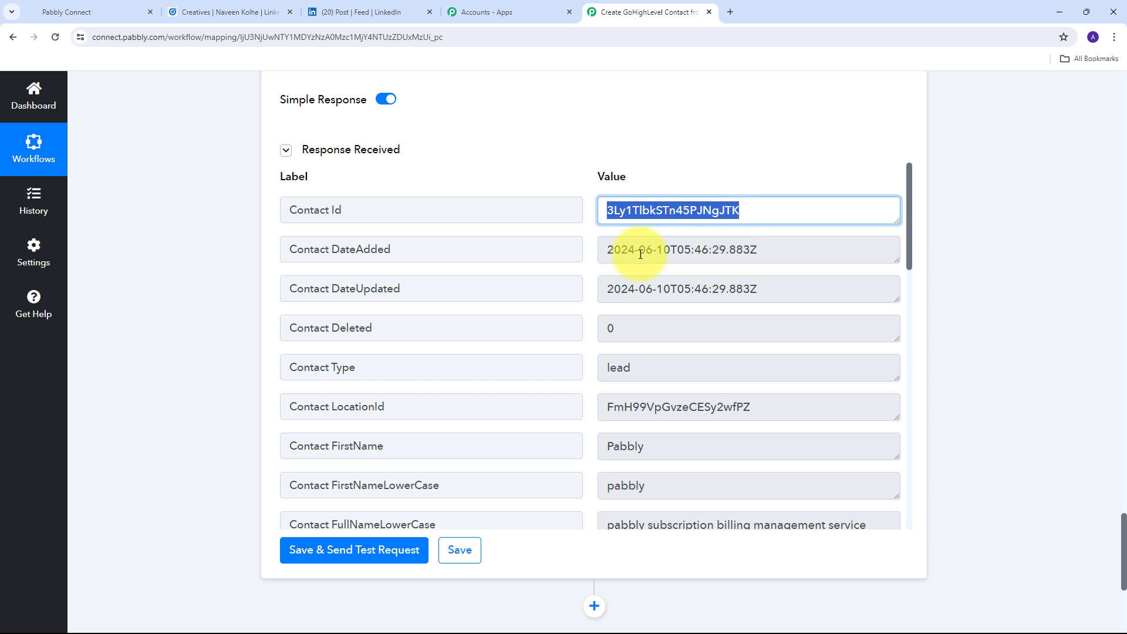
- Switch to GoHighLevel and check the contacts list for the contact created by the test request
left_click(53, 13)
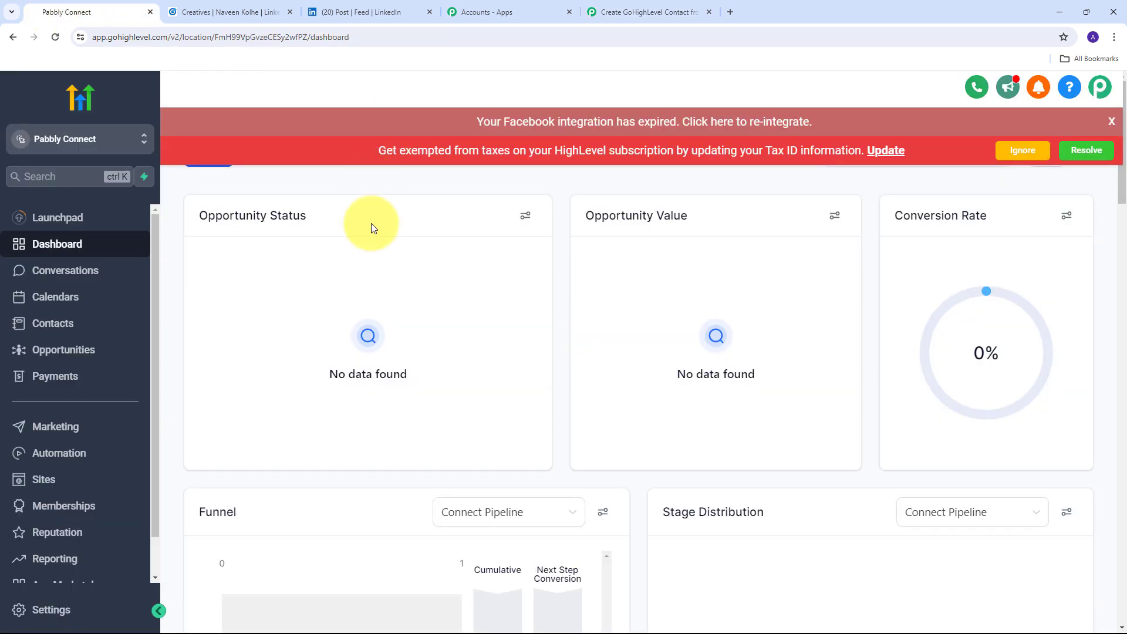
left_click(52, 327)
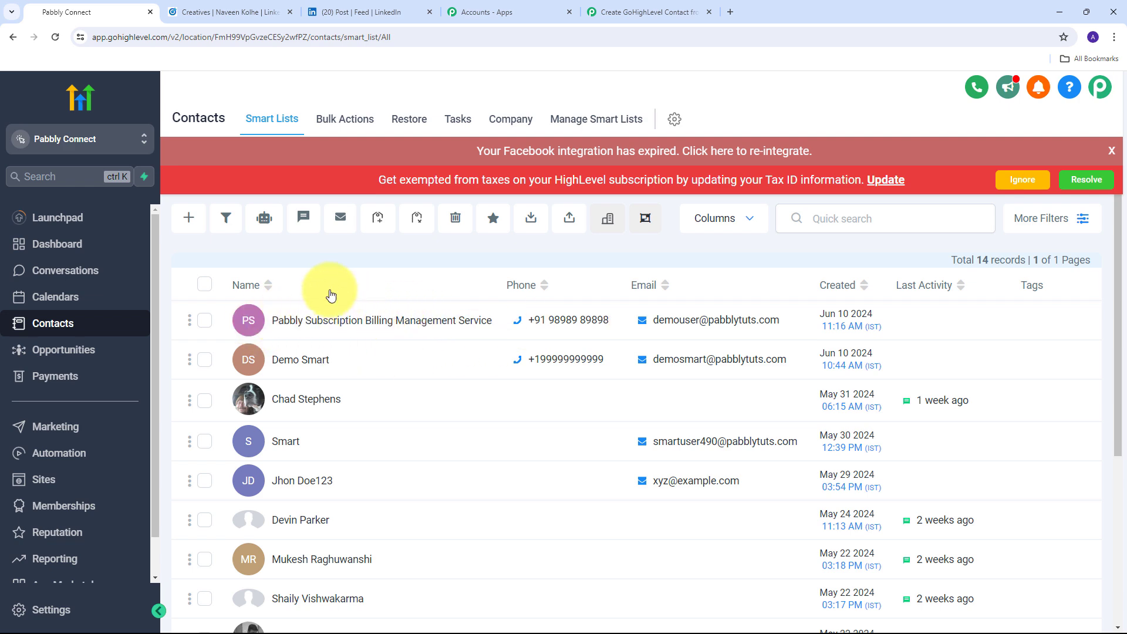
- Return to the Pabbly Connect workflow and review its LinkedIn Lead Gen Forms trigger and LeadConnector V2 action
left_click(607, 8)
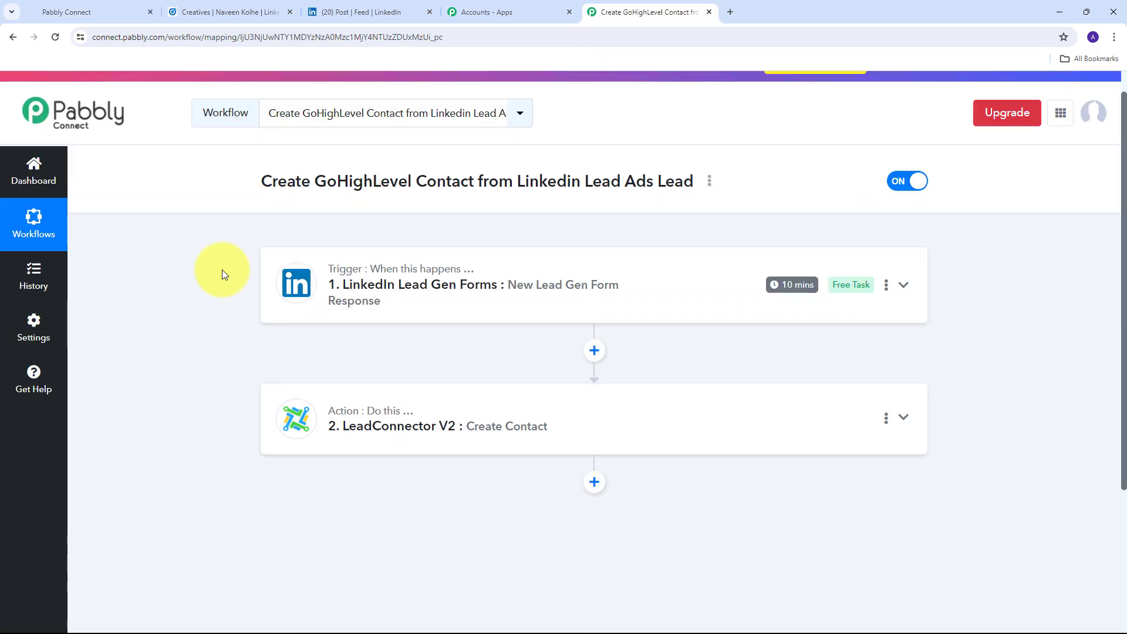
scroll(208, 299, "up", 1)
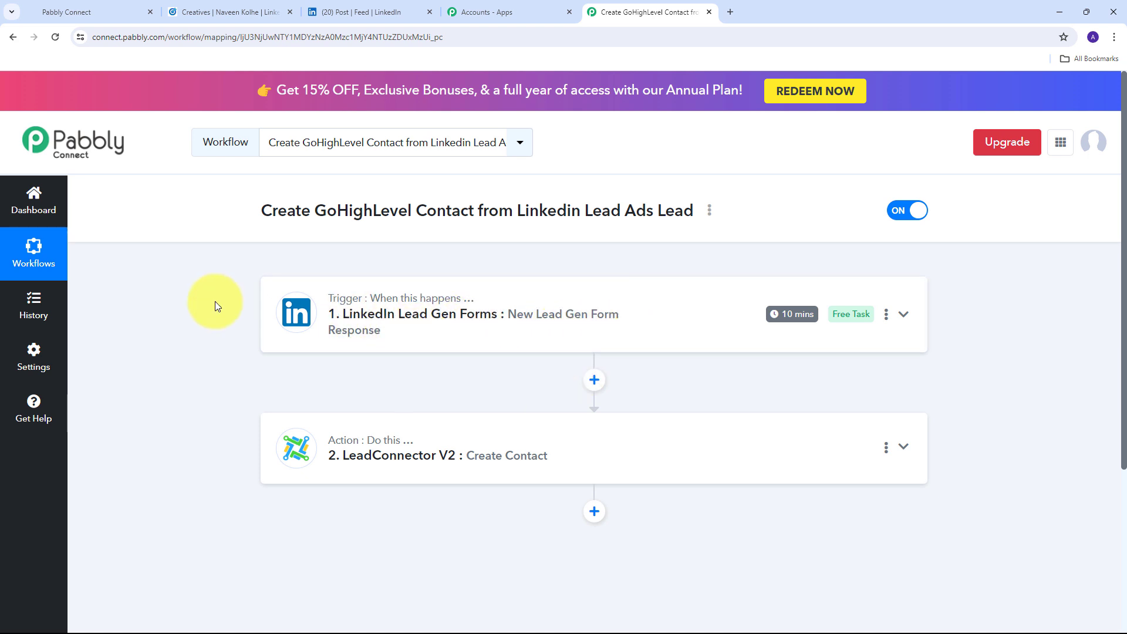
scroll(215, 305, "down", 1)
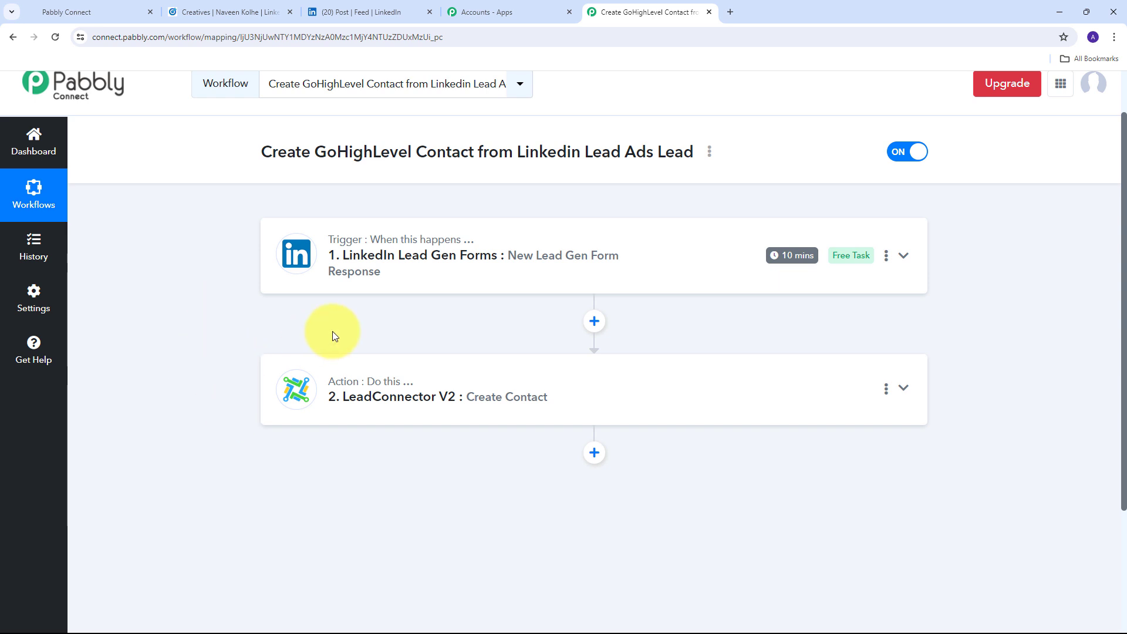